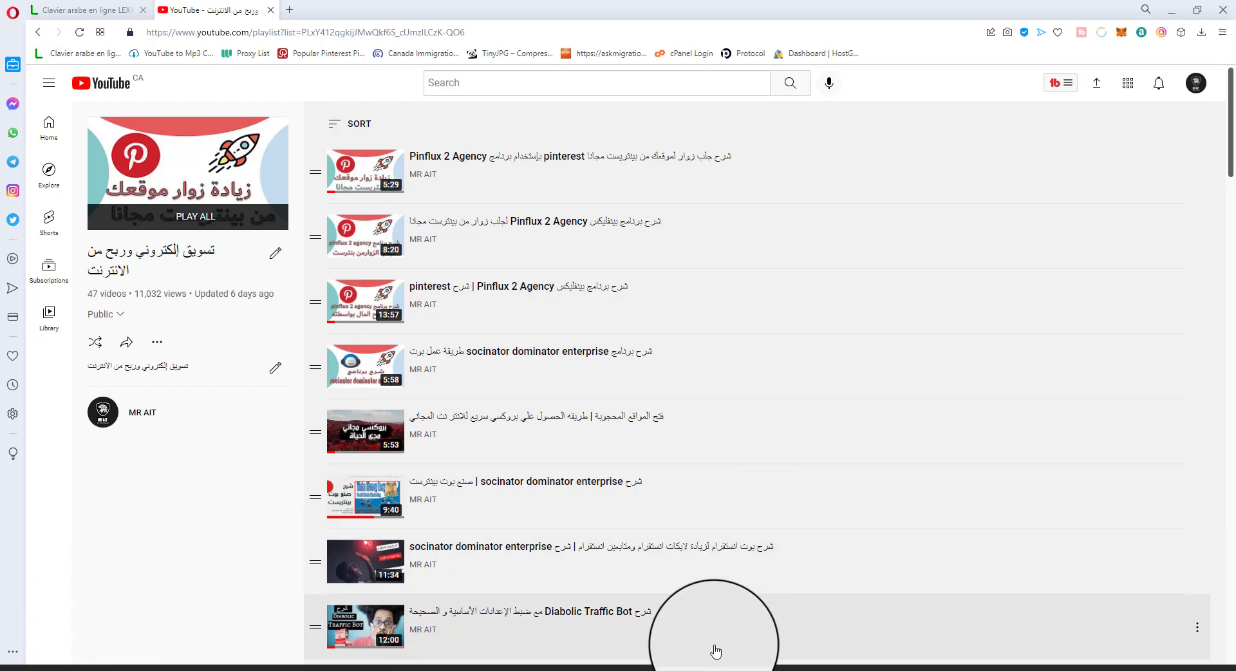
- Switch to Socinator Dominator Enterprise, view the available social networks and the Pinterest workspace, and return to the Social workspace
click(675, 667)
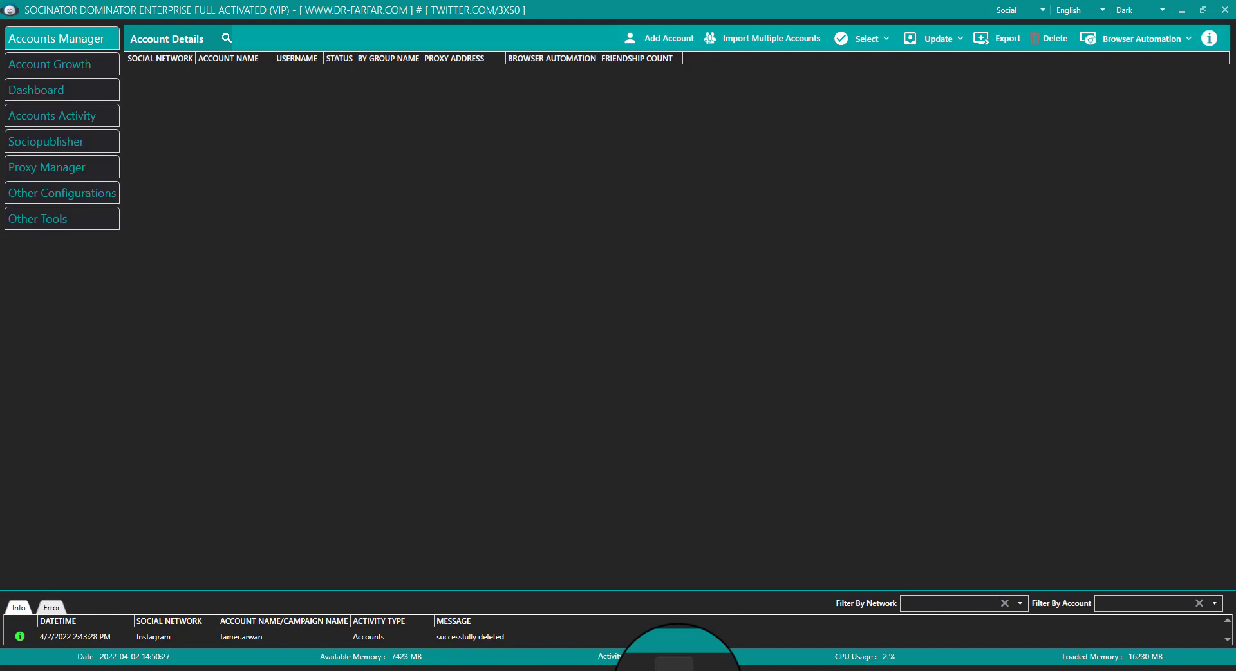
click(1021, 11)
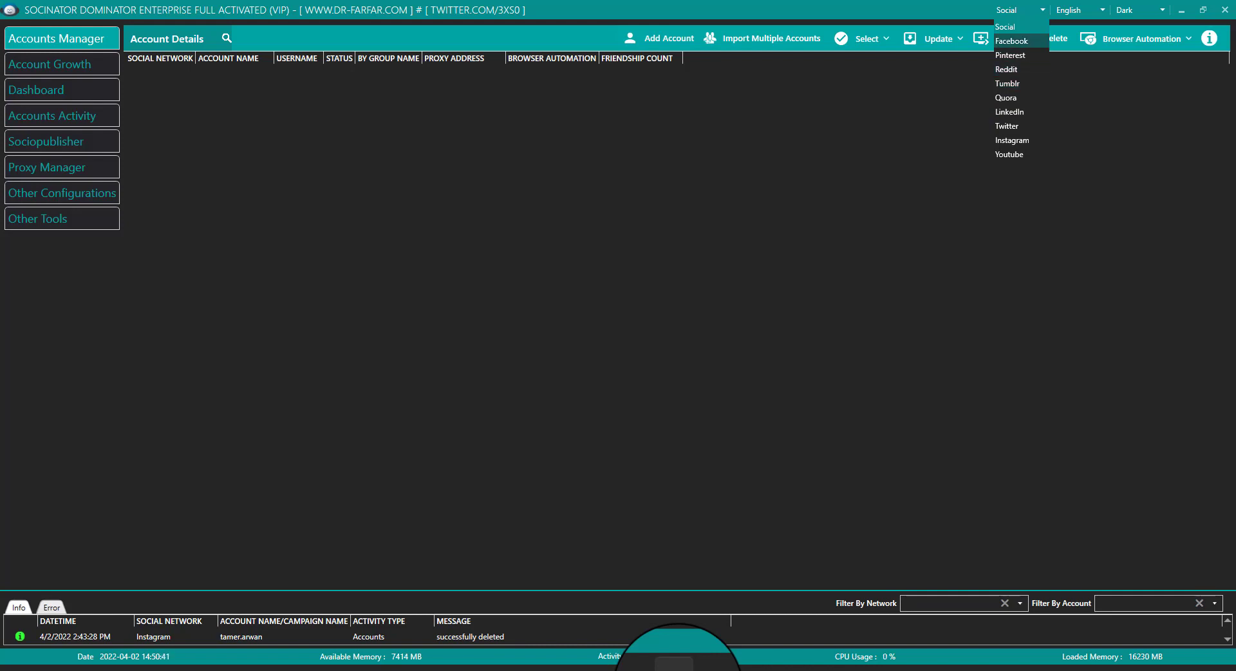
click(1010, 40)
click(1020, 9)
click(1010, 55)
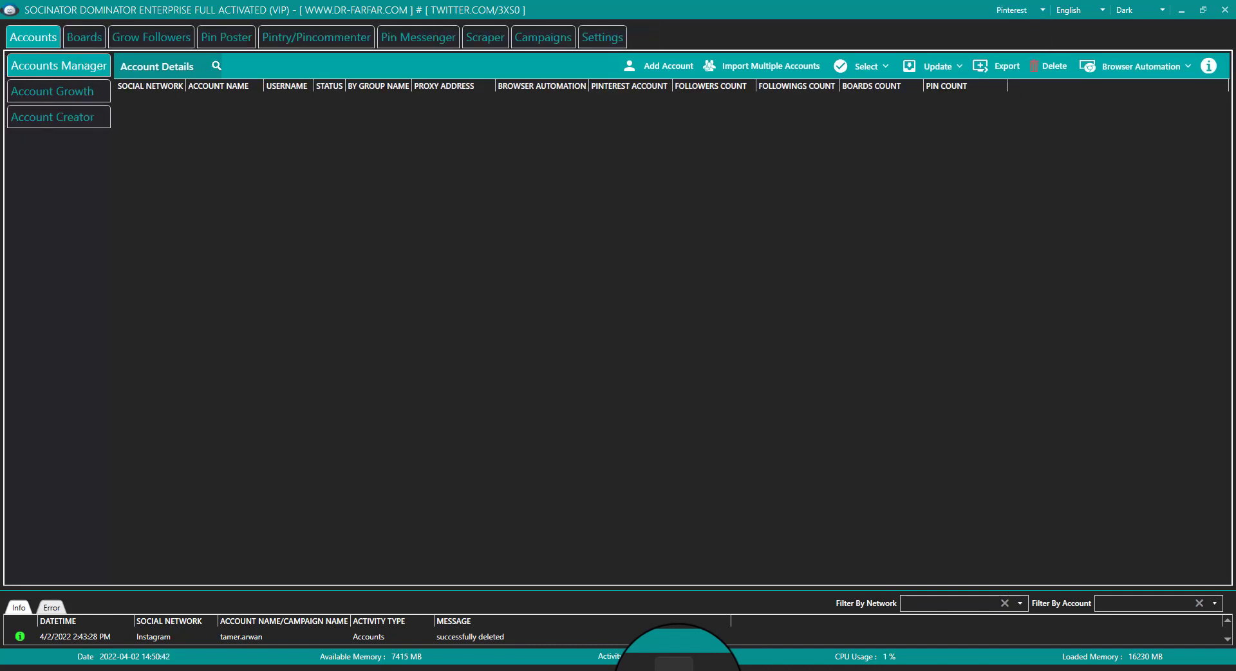
click(1020, 10)
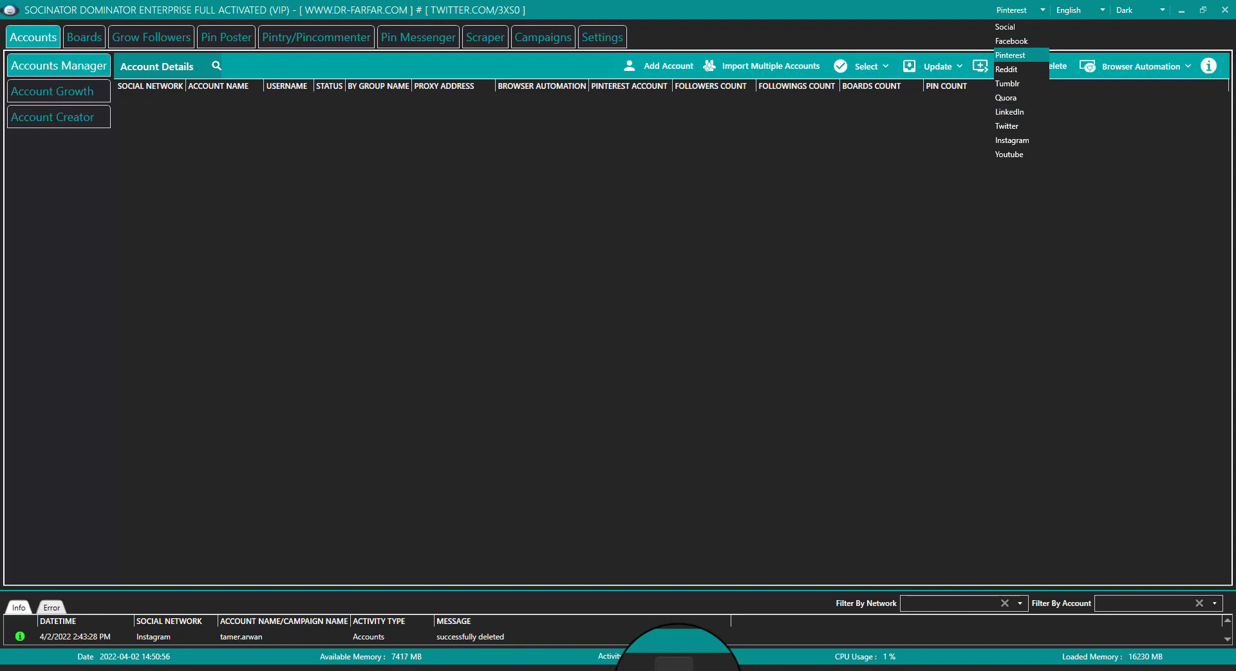
click(1010, 56)
click(1021, 11)
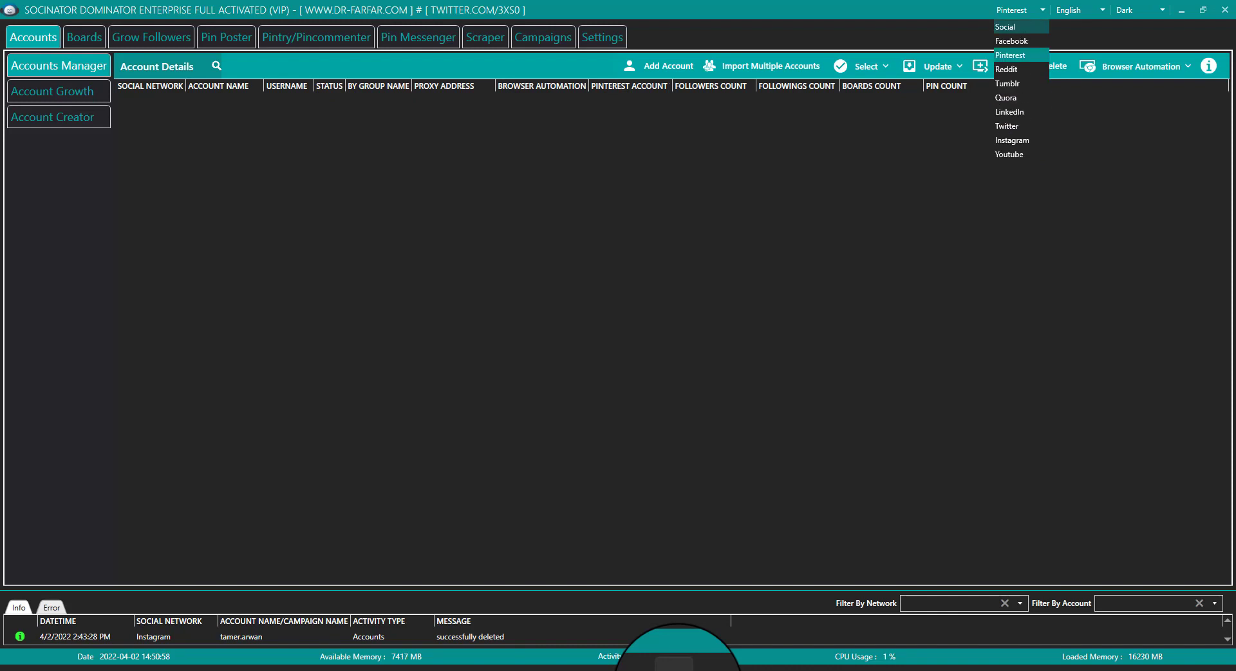
click(1007, 27)
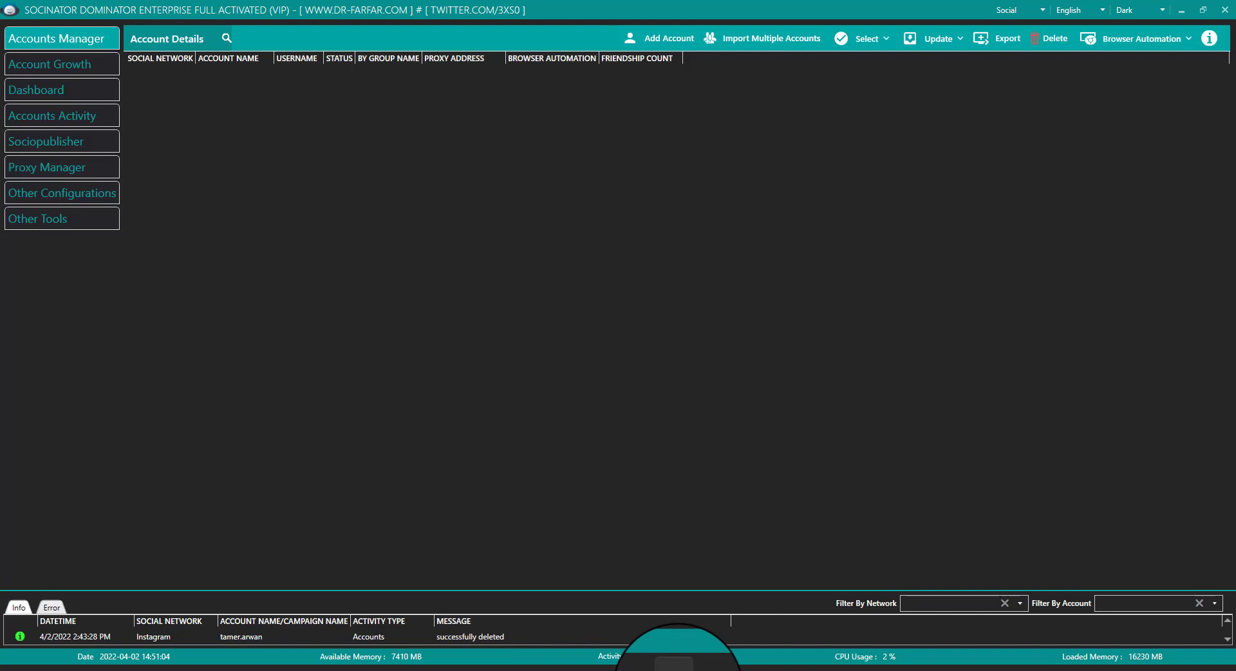
- View the Facebook, Pinterest and Tumblr workspaces one after another and return to the Social workspace
click(1021, 10)
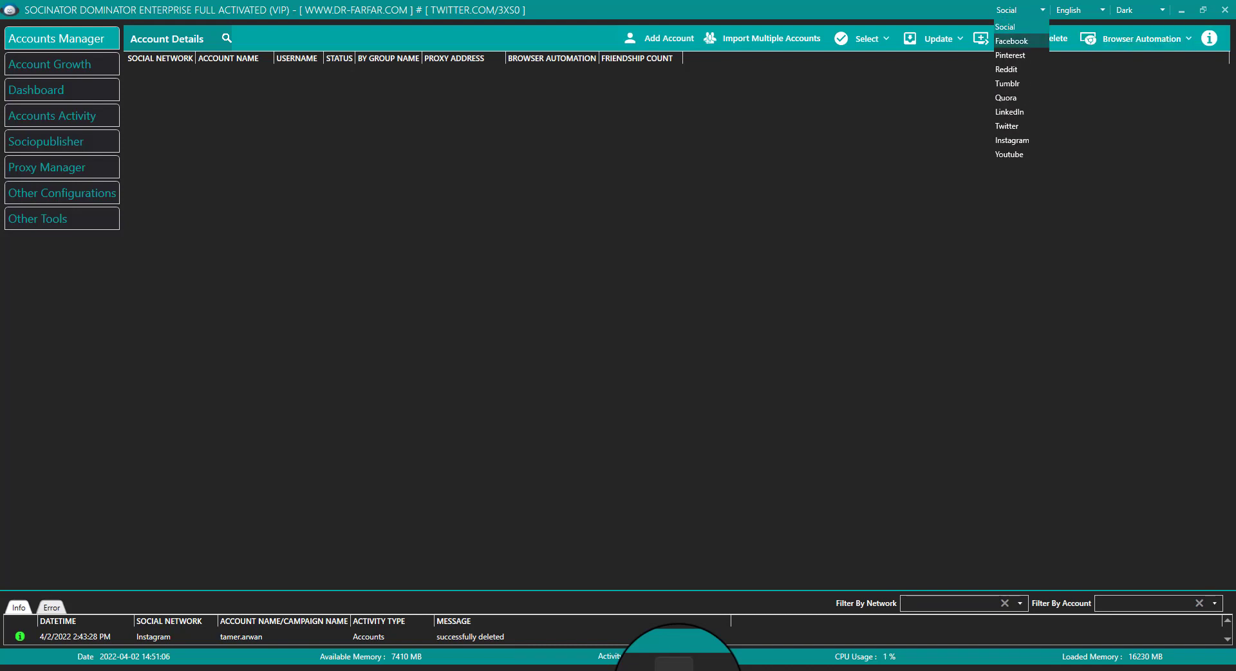
click(1007, 27)
key(Down)
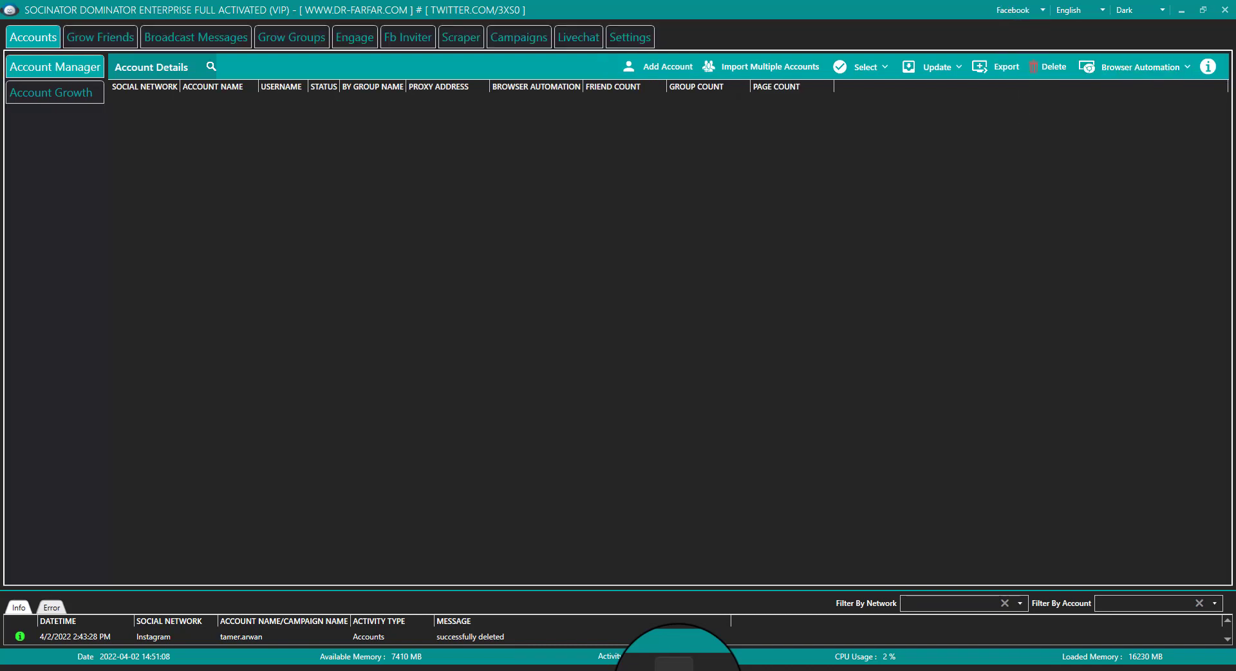
click(1020, 10)
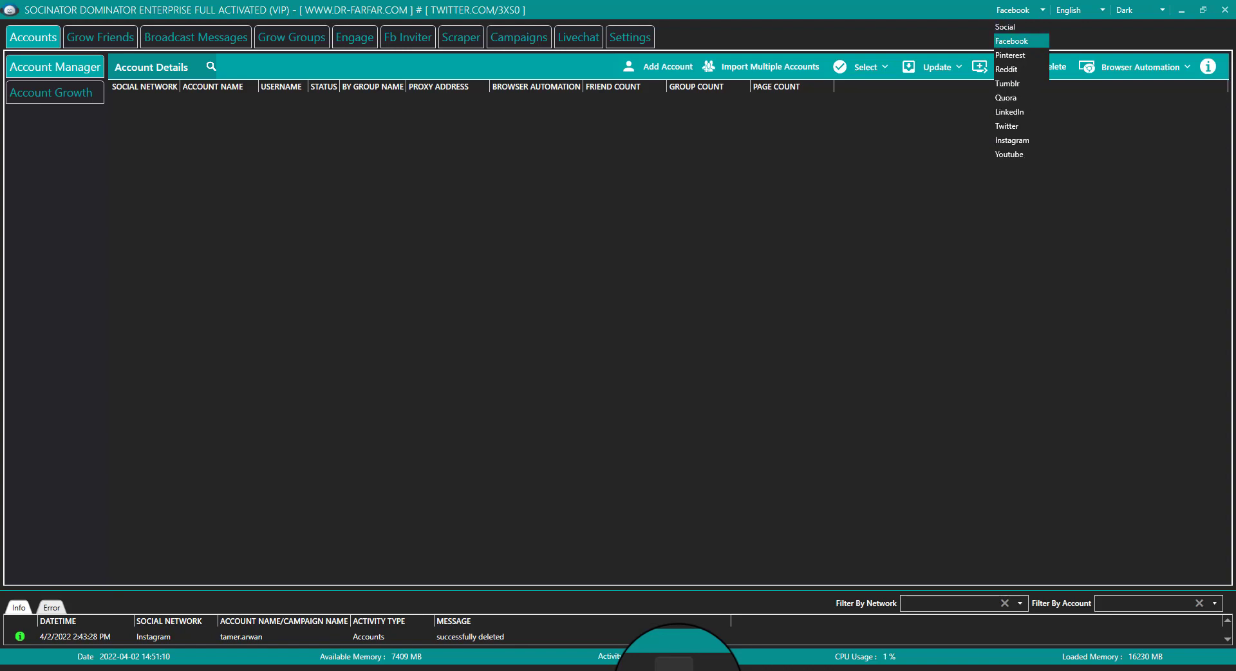
click(1012, 54)
key(alt+Down)
key(Down)
key(Down)
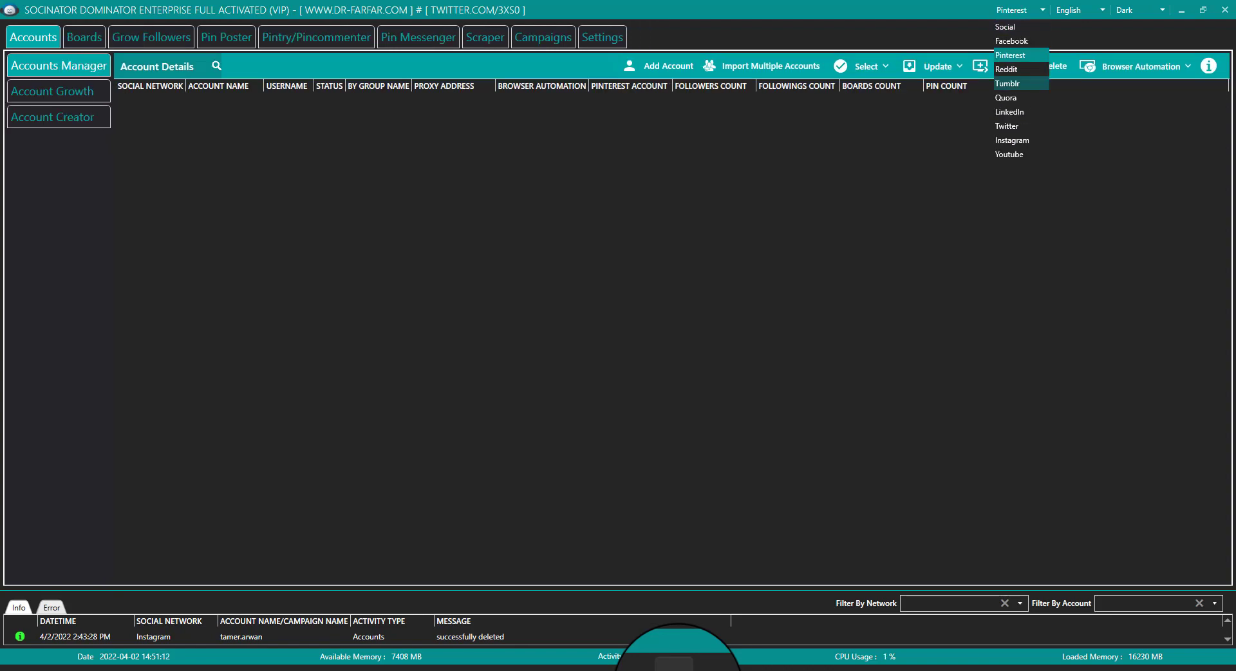
click(1011, 26)
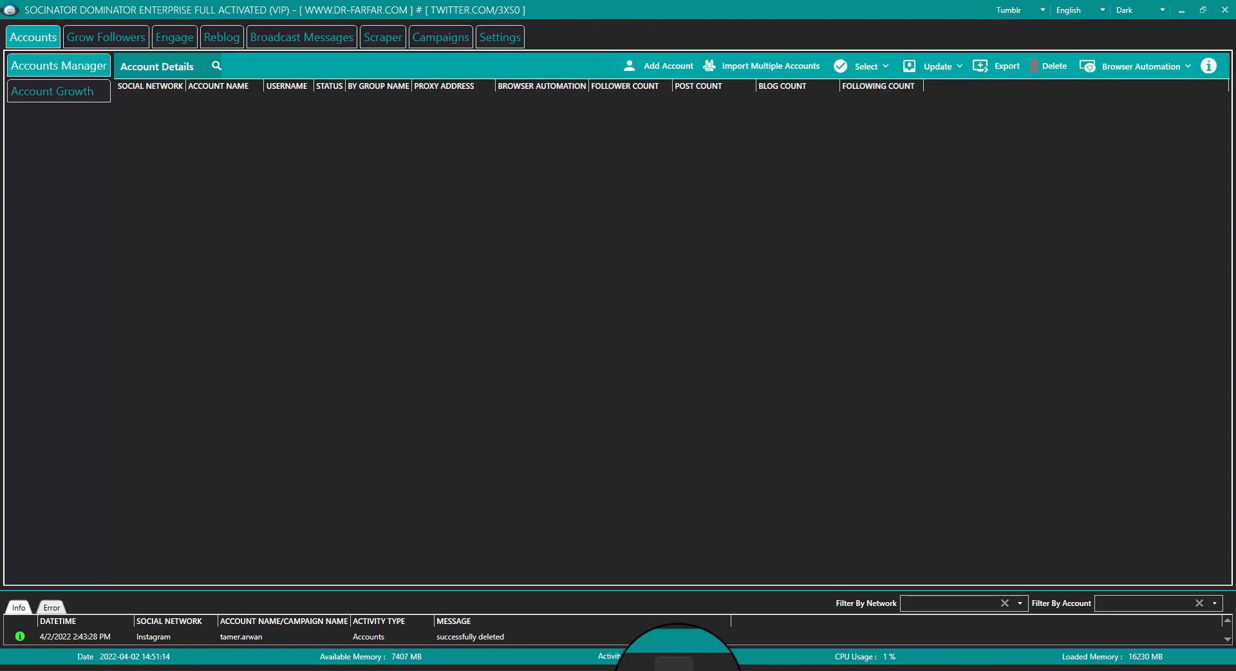
- Look through the Account Growth, Dashboard, Accounts Activity, Sociopublisher and Proxy Manager sections of the Social workspace
click(61, 65)
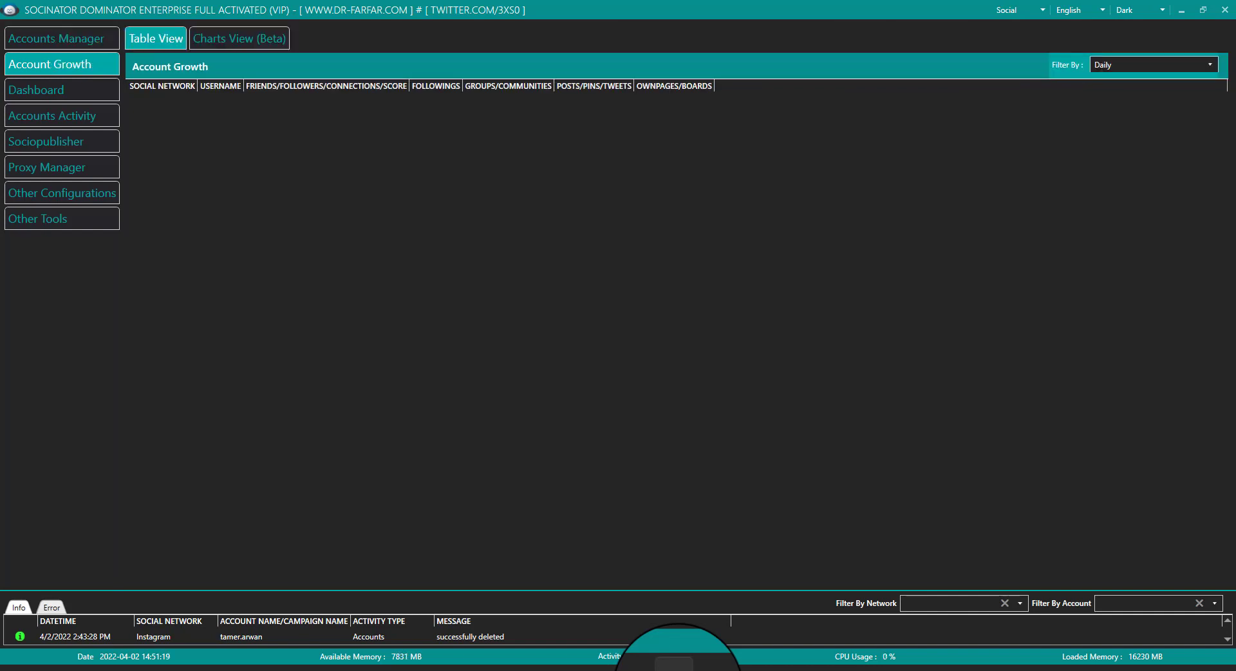
click(61, 90)
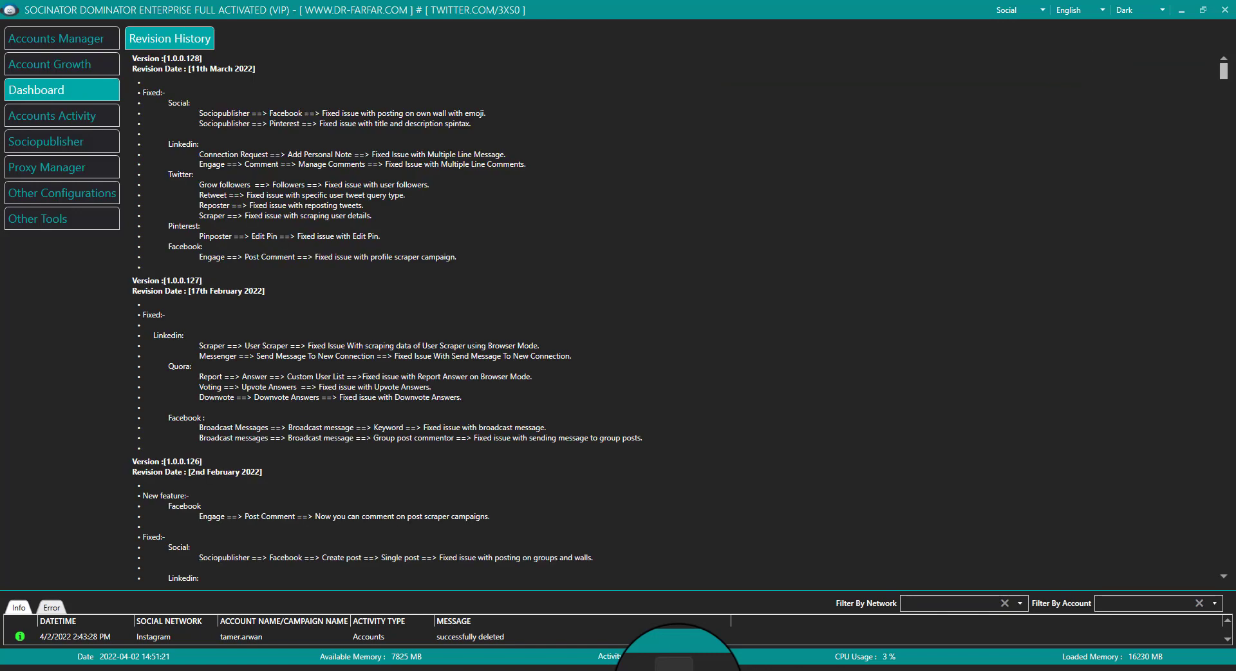
click(61, 116)
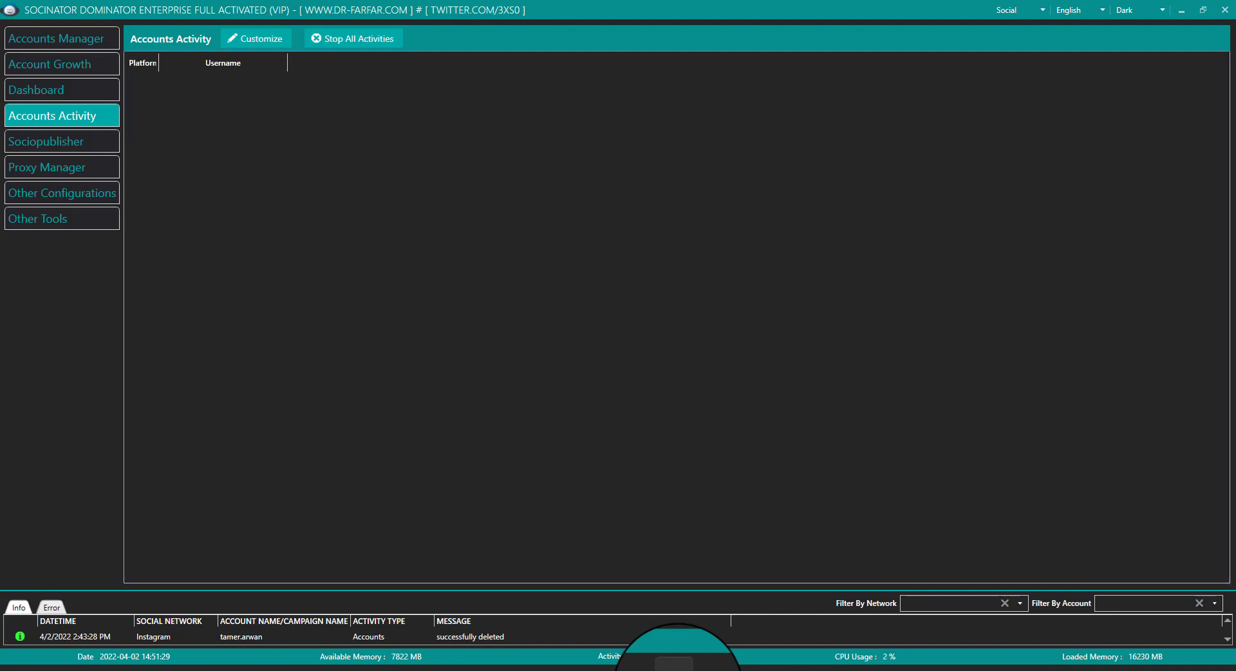
click(61, 142)
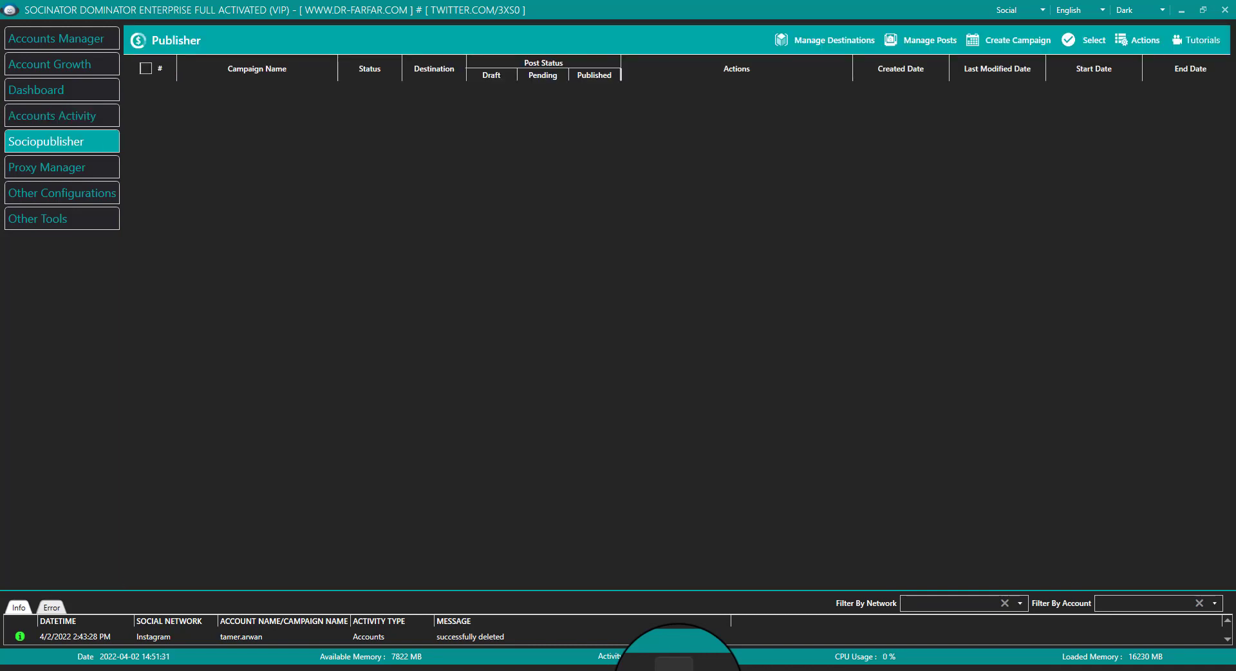
click(61, 167)
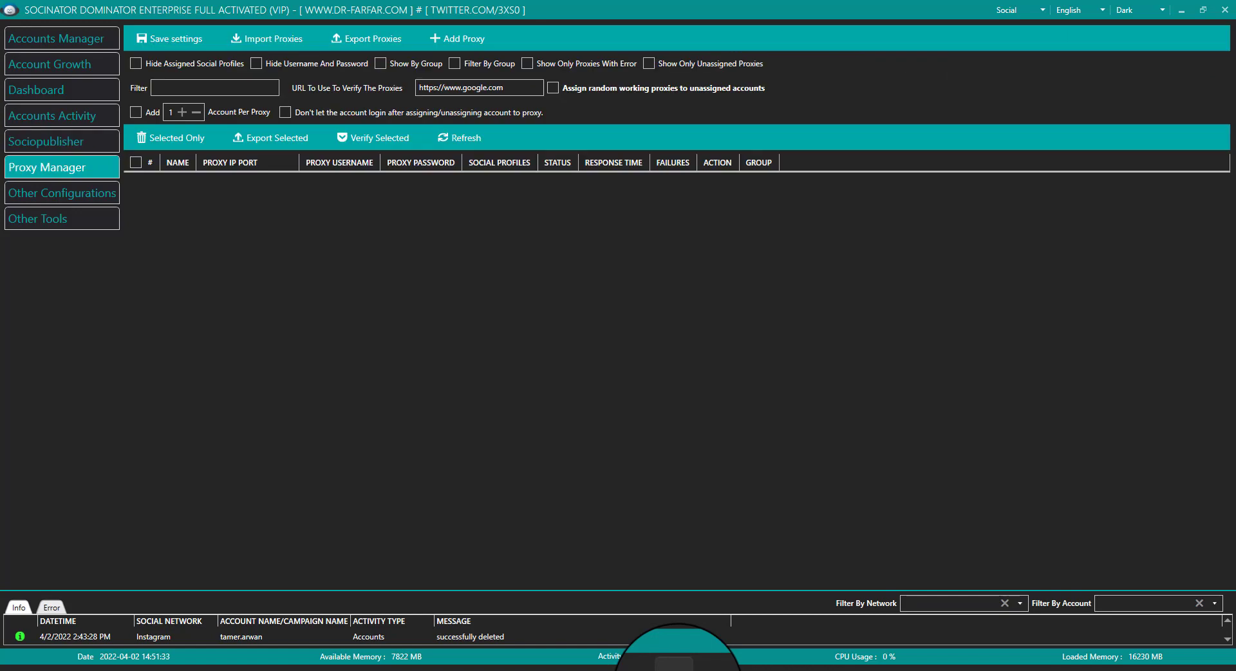
- View the file selection for importing proxies from a text file in the Proxy Manager and leave it without importing
click(267, 38)
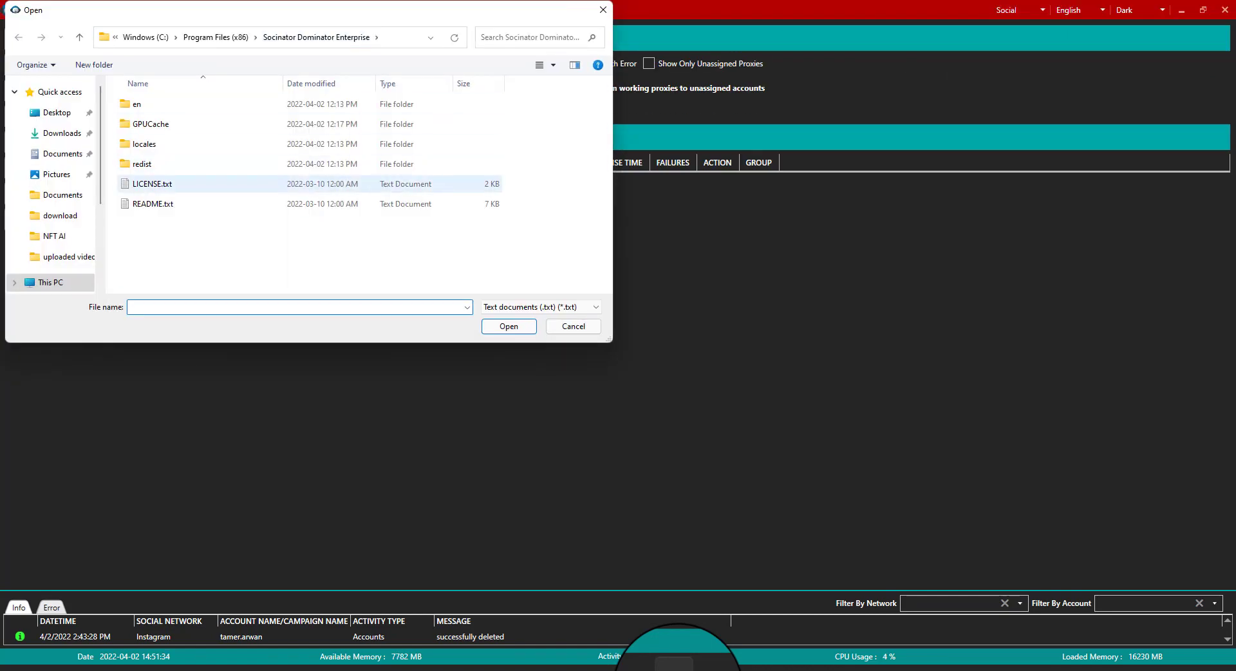
click(603, 10)
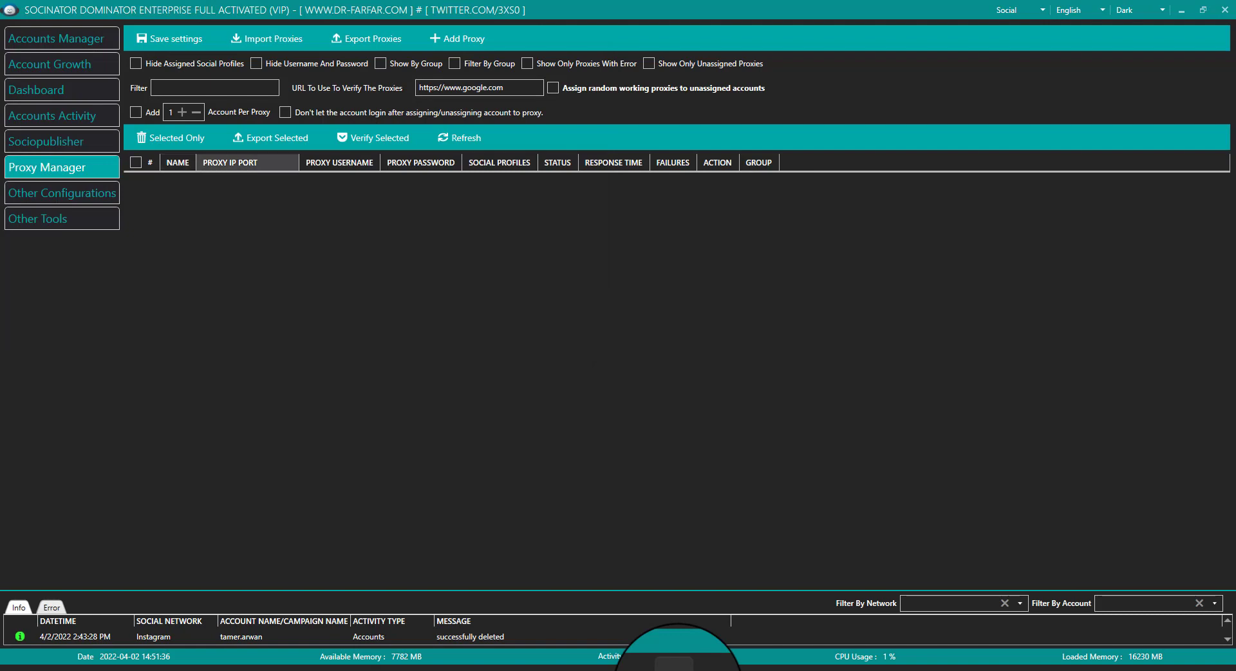
click(273, 40)
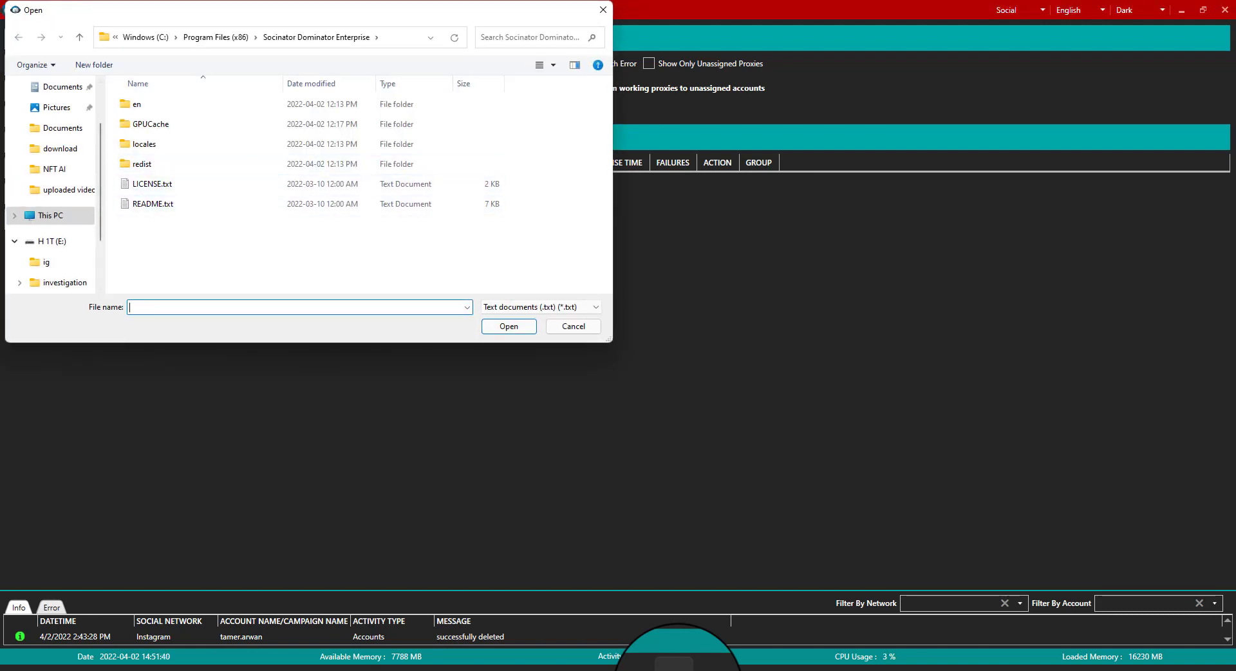
click(574, 326)
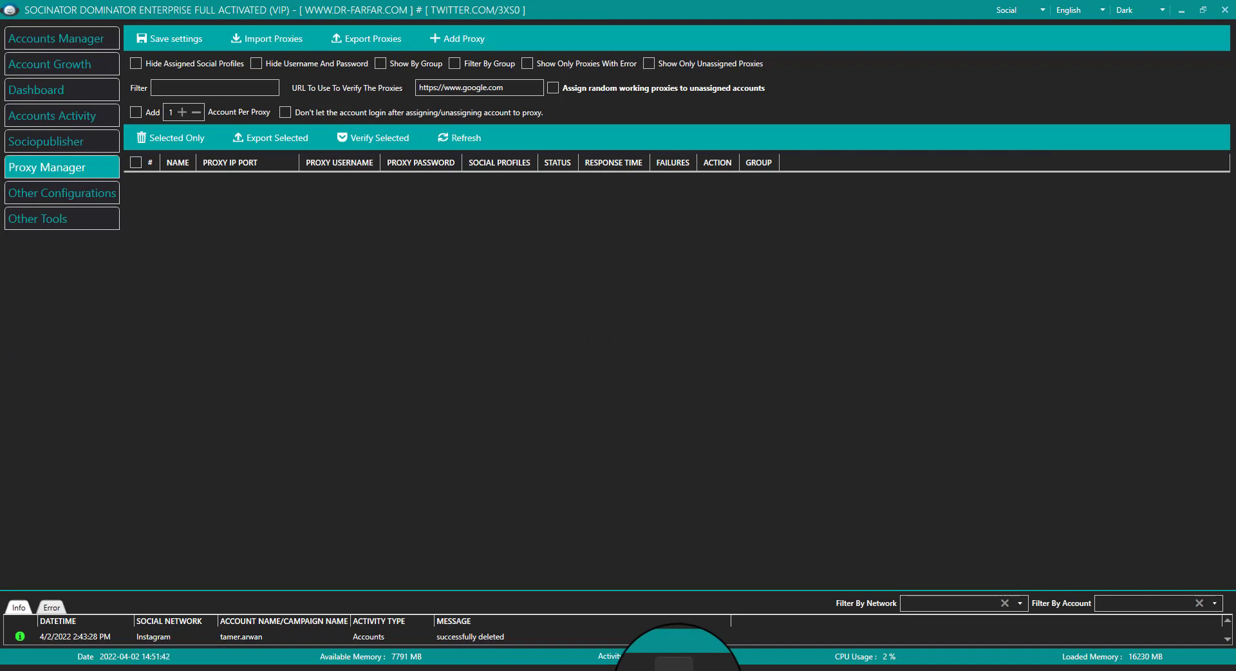
click(136, 162)
- View the form for adding an account in the Social workspace's Accounts Manager and close it without saving
click(62, 38)
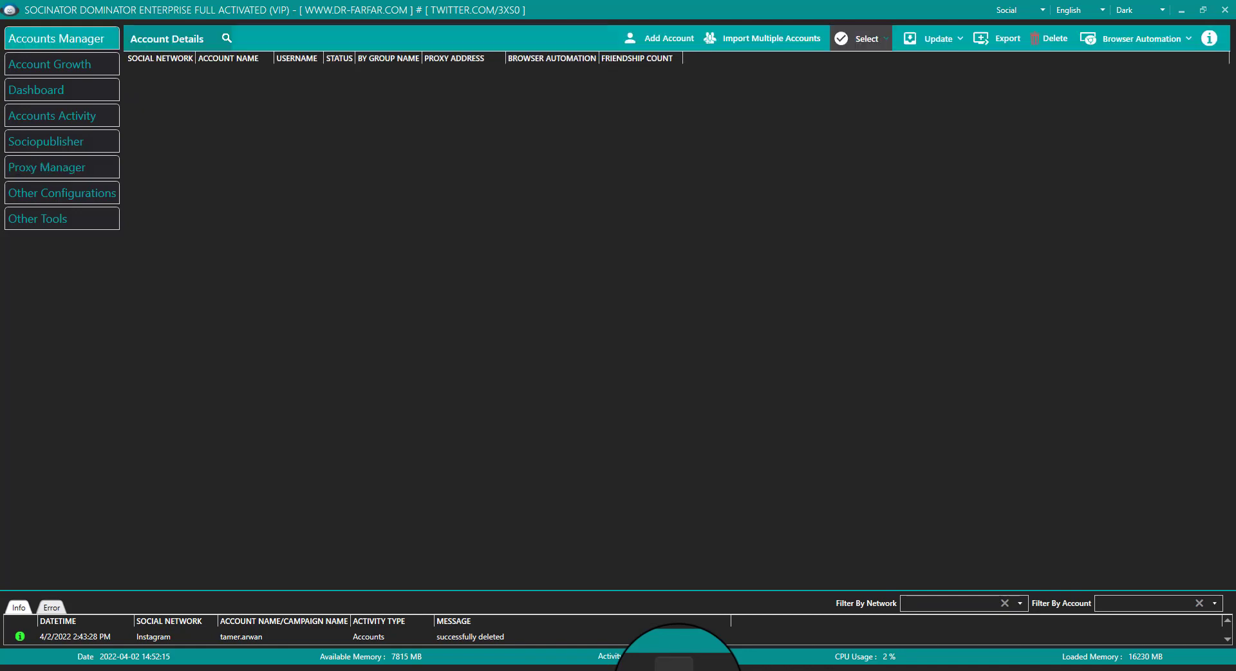
click(668, 38)
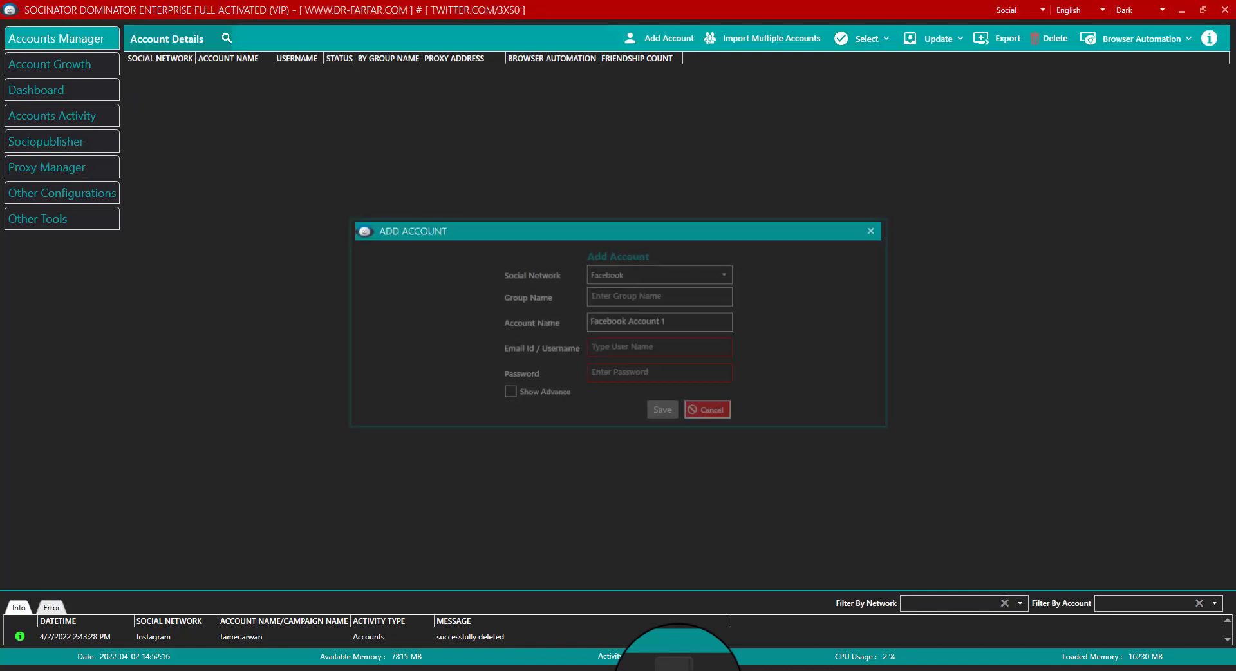
click(875, 229)
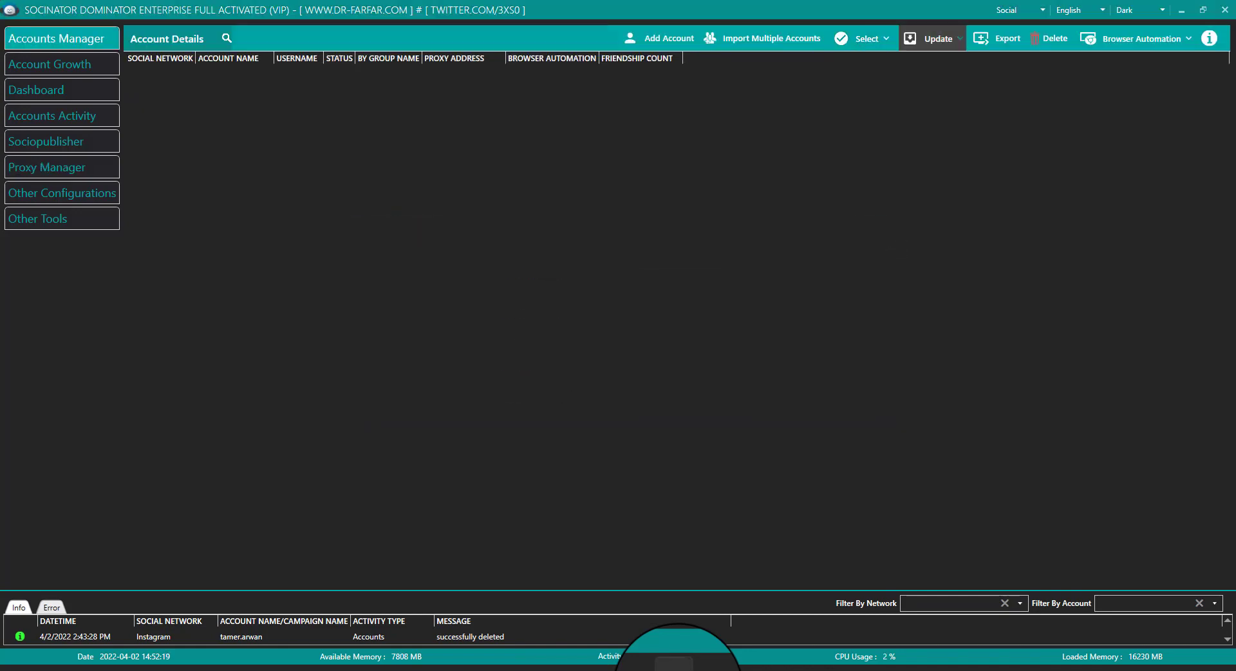
- View the account-adding form in the Facebook workspace, close it without saving, and return to the Social workspace
click(1020, 11)
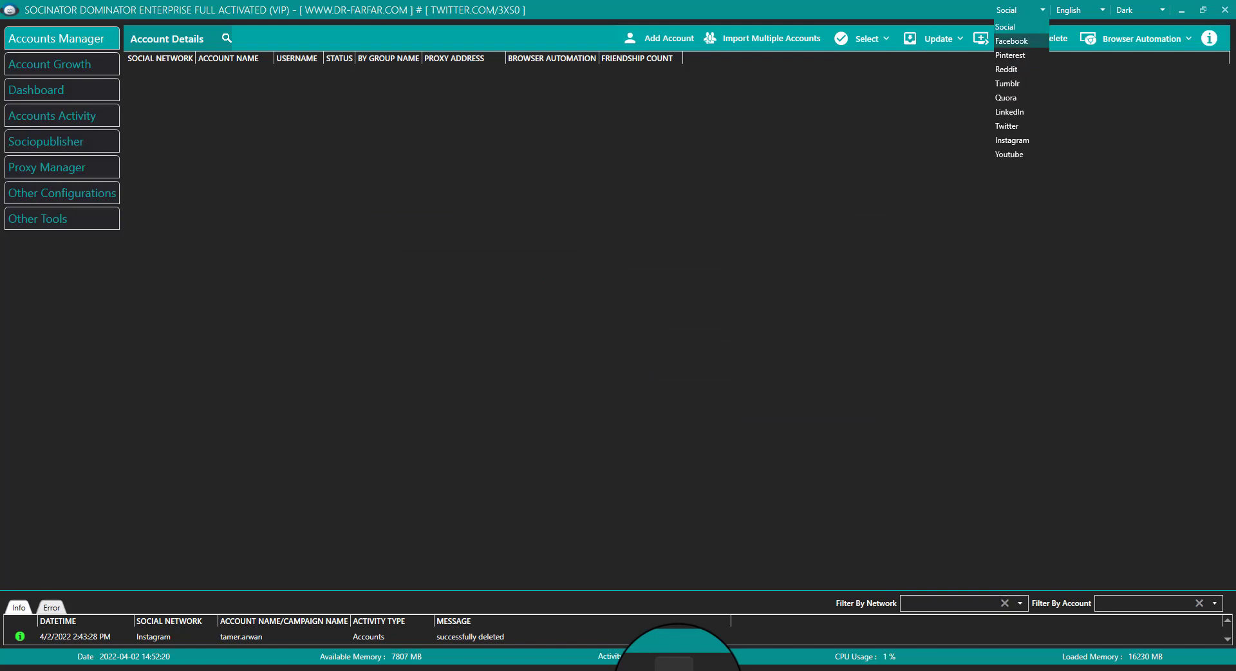
click(1011, 40)
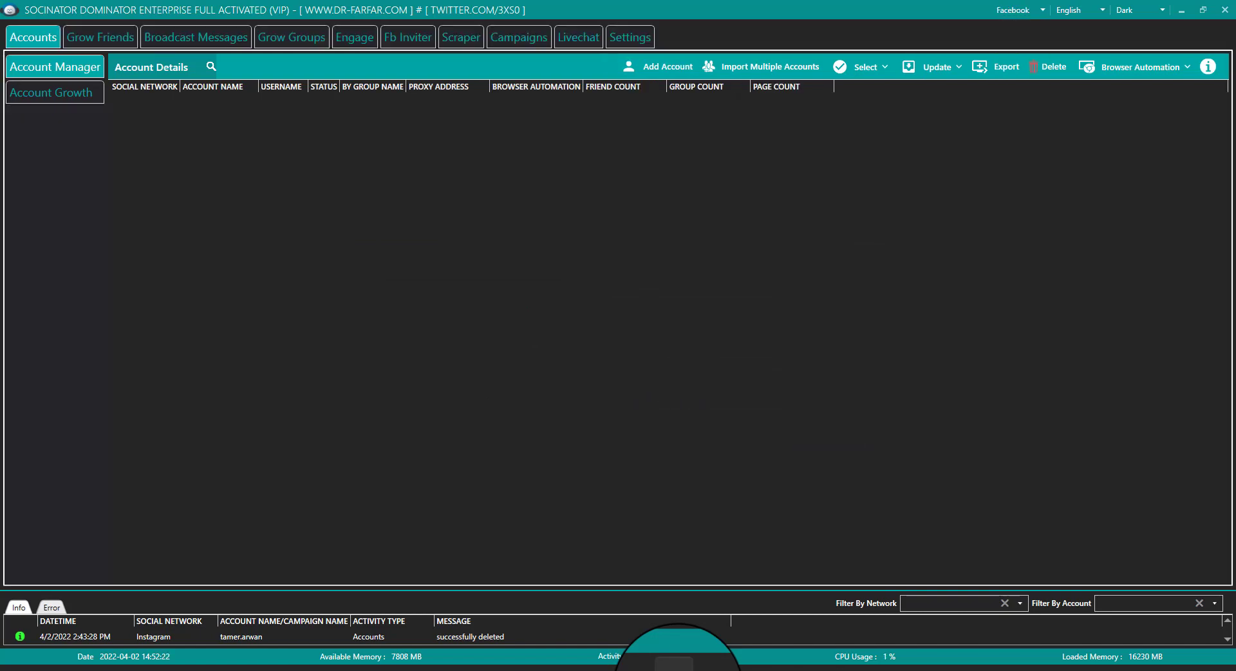
click(659, 67)
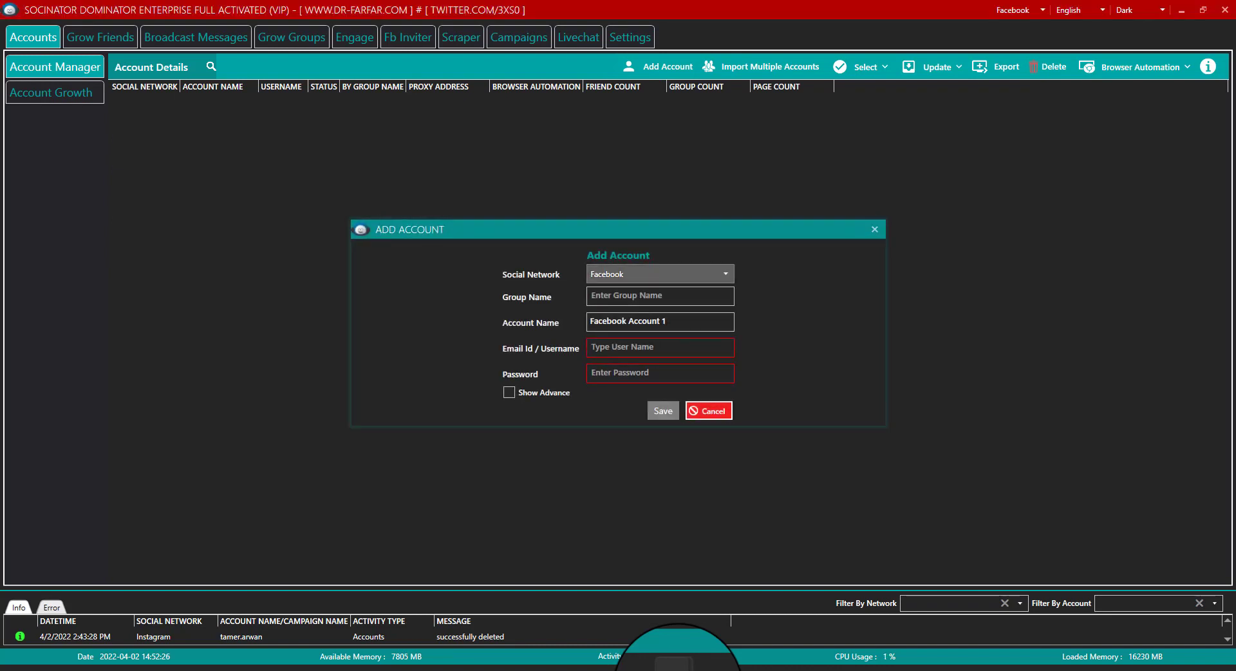
click(874, 229)
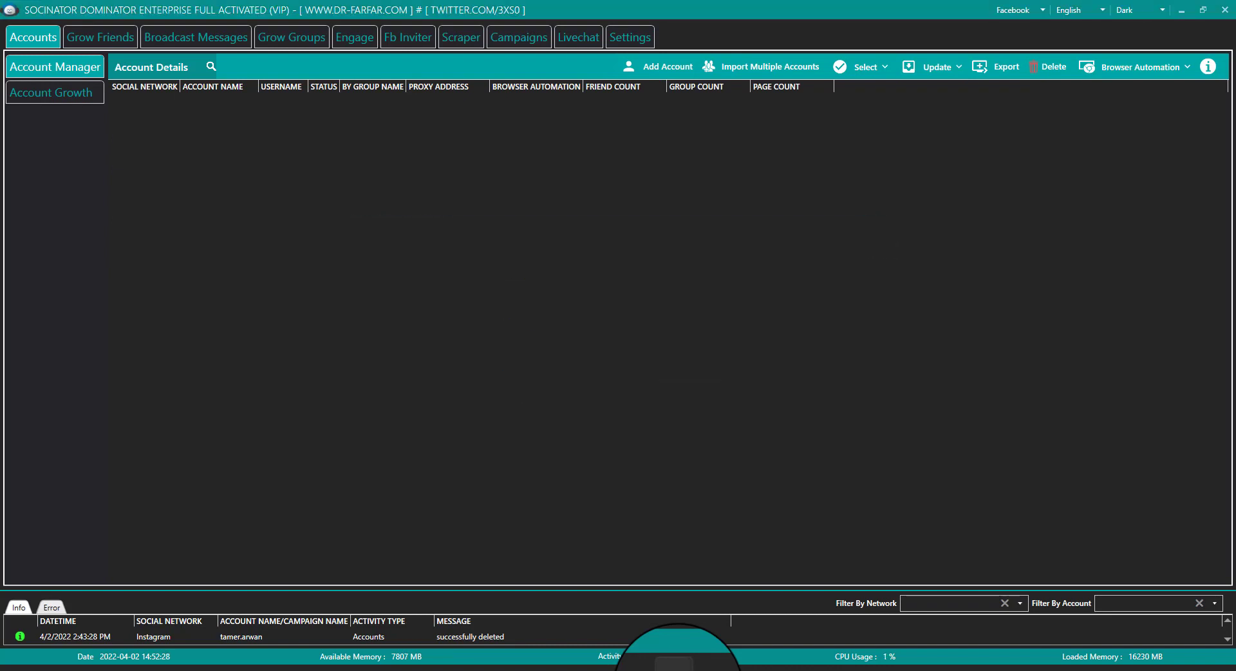
click(1013, 10)
click(1014, 27)
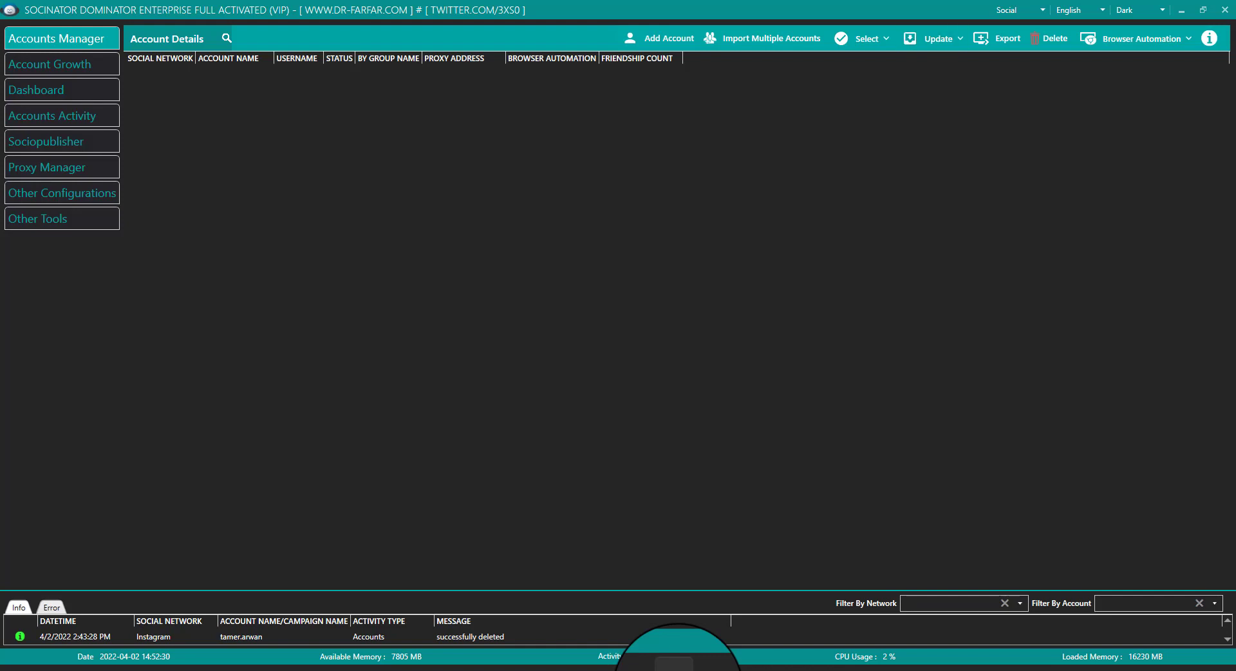
- Open the Add Account form in the Social workspace, move it higher, and examine its username and password fields
click(668, 39)
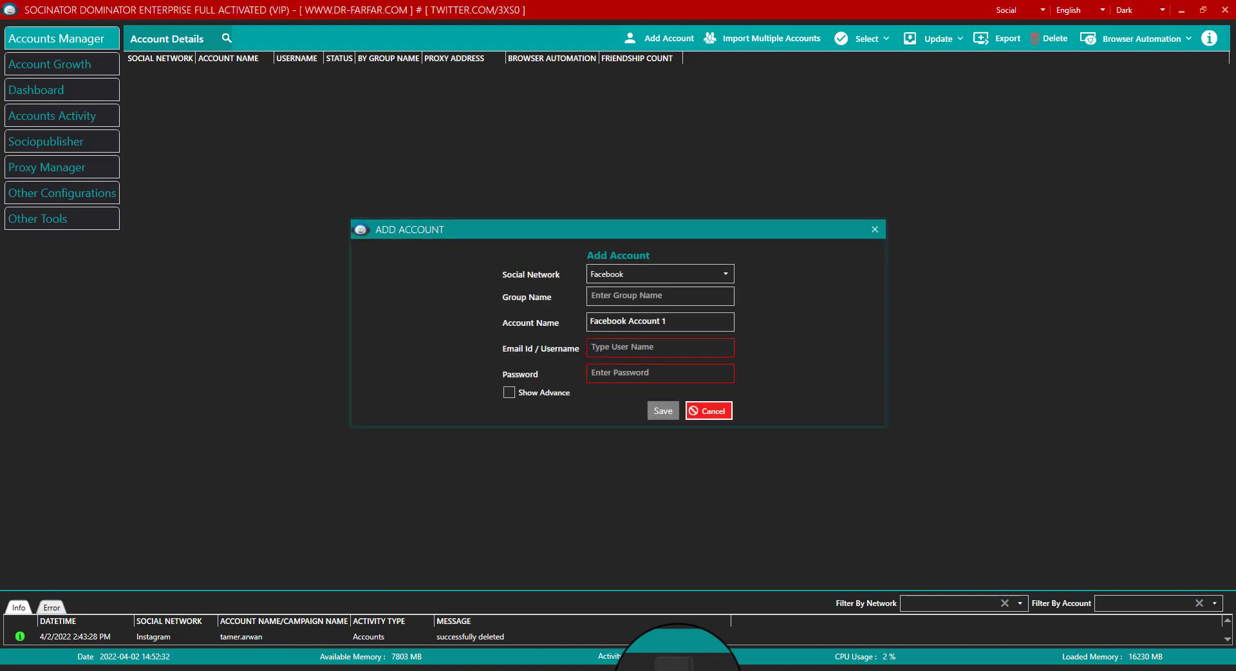
drag(618, 229, 600, 99)
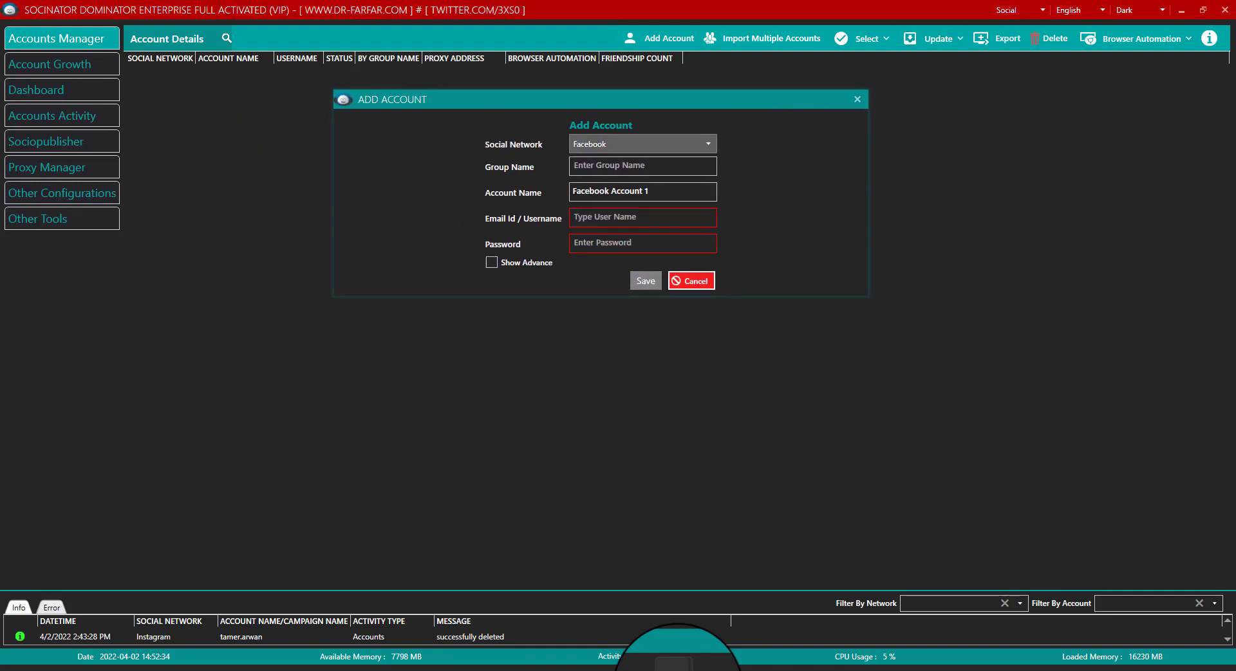
click(643, 218)
click(642, 243)
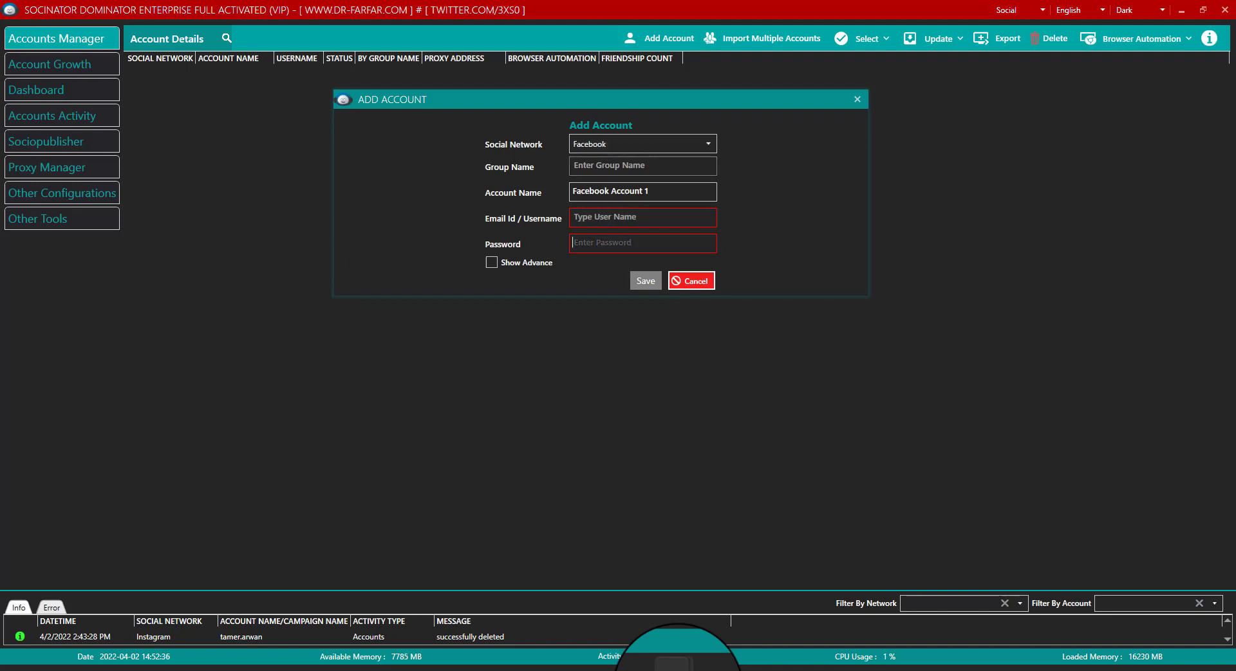
- Try Pinterest and Reddit as the social network in the Add Account form
click(643, 144)
click(605, 176)
click(642, 218)
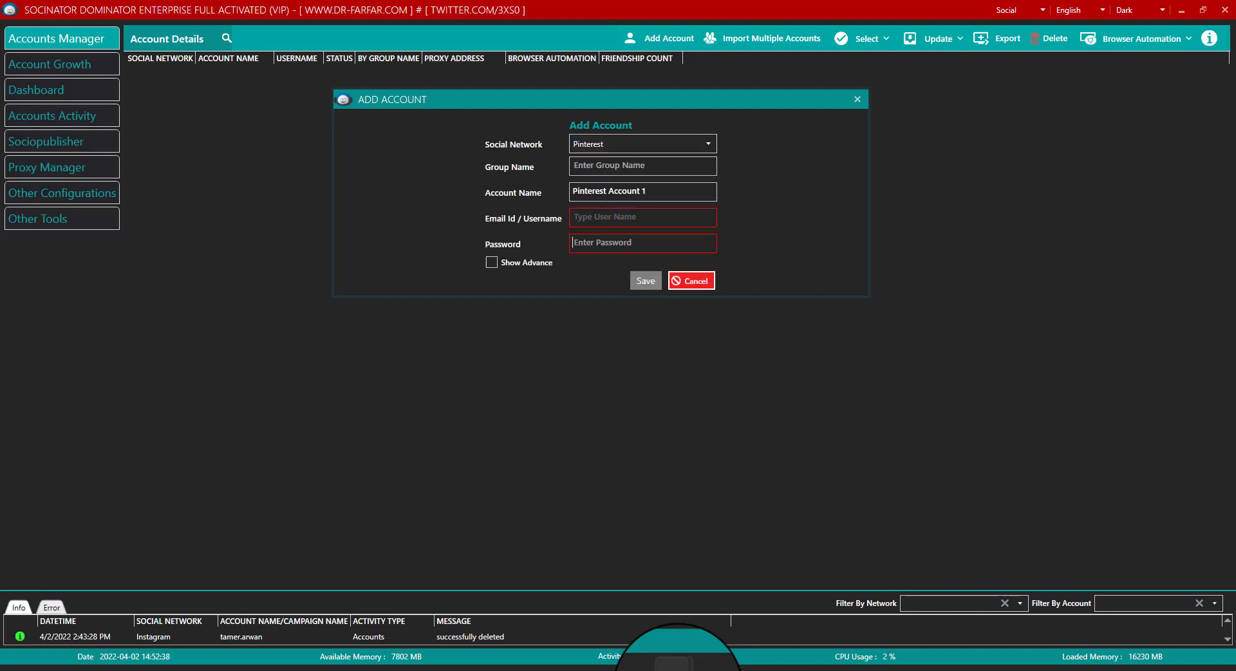
click(643, 144)
click(599, 232)
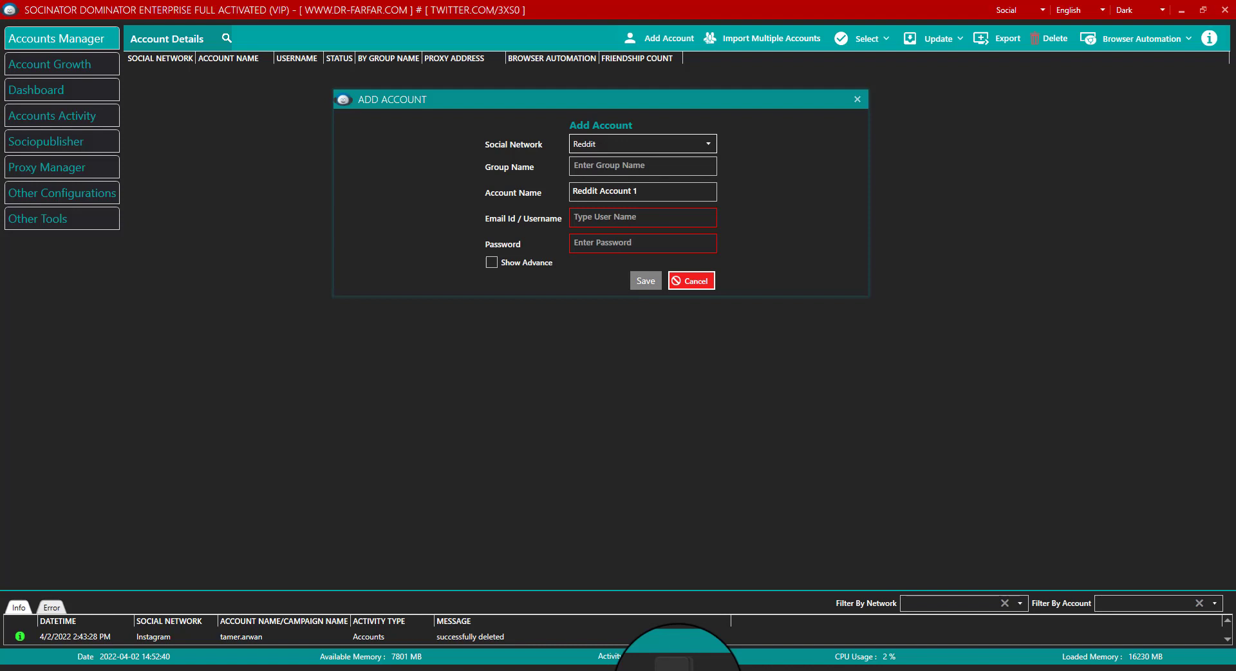
click(642, 143)
click(643, 144)
click(643, 144)
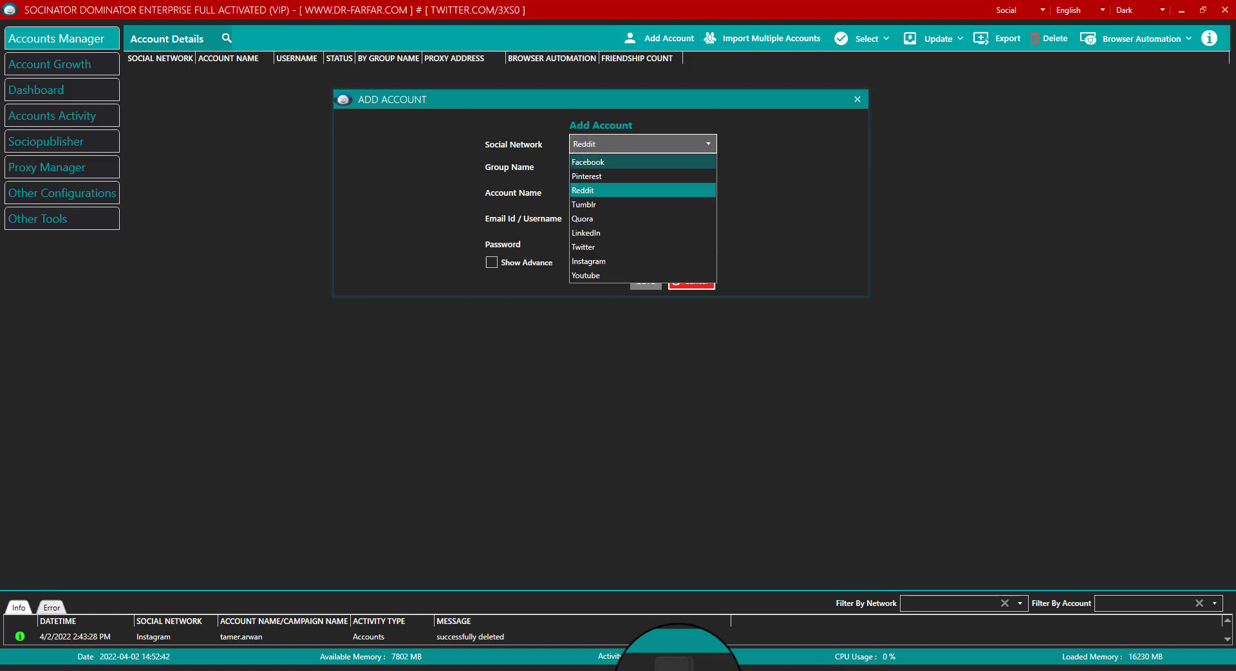
- Set the Add Account form's social network back to Facebook and examine its username and password fields
click(605, 162)
click(643, 143)
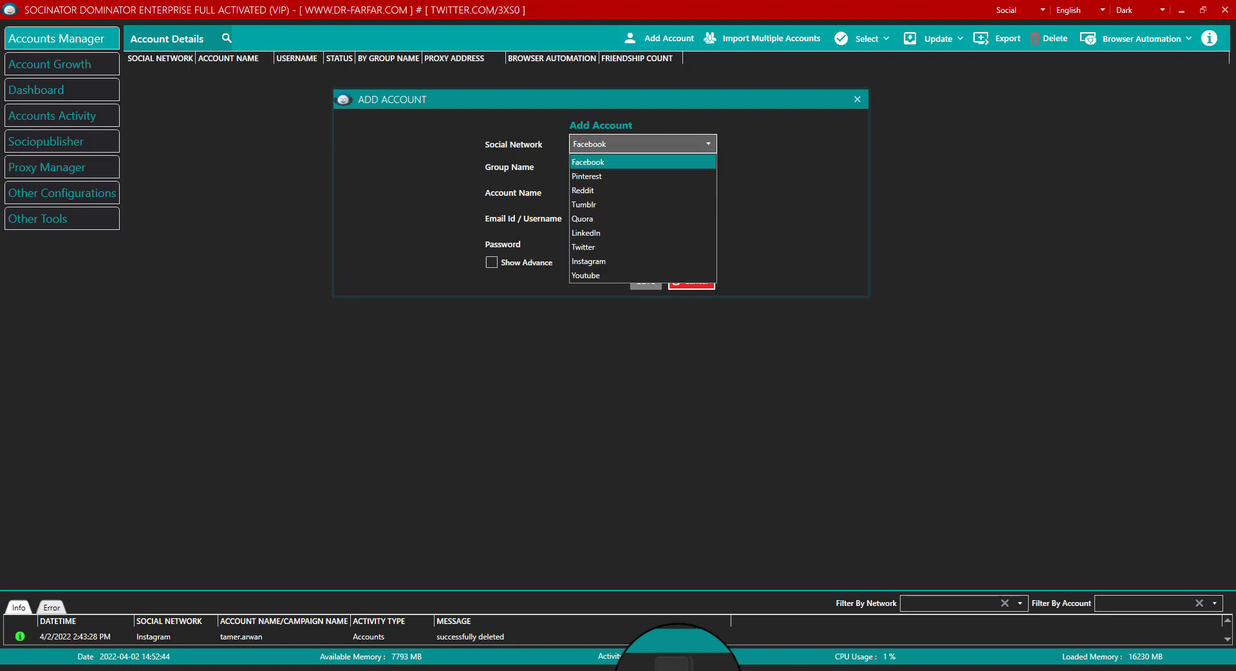
click(642, 144)
click(643, 217)
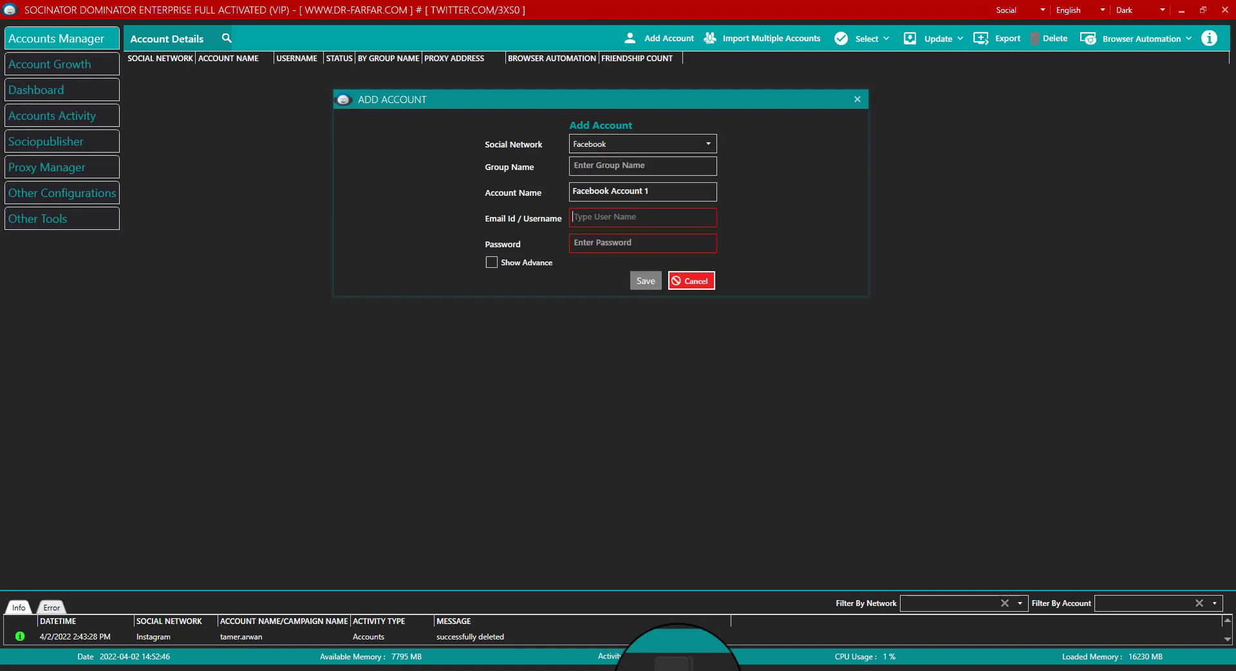
click(642, 243)
- Fill the Add Account form with the Instagram network and the account name "bot 1", and close it without saving
click(643, 143)
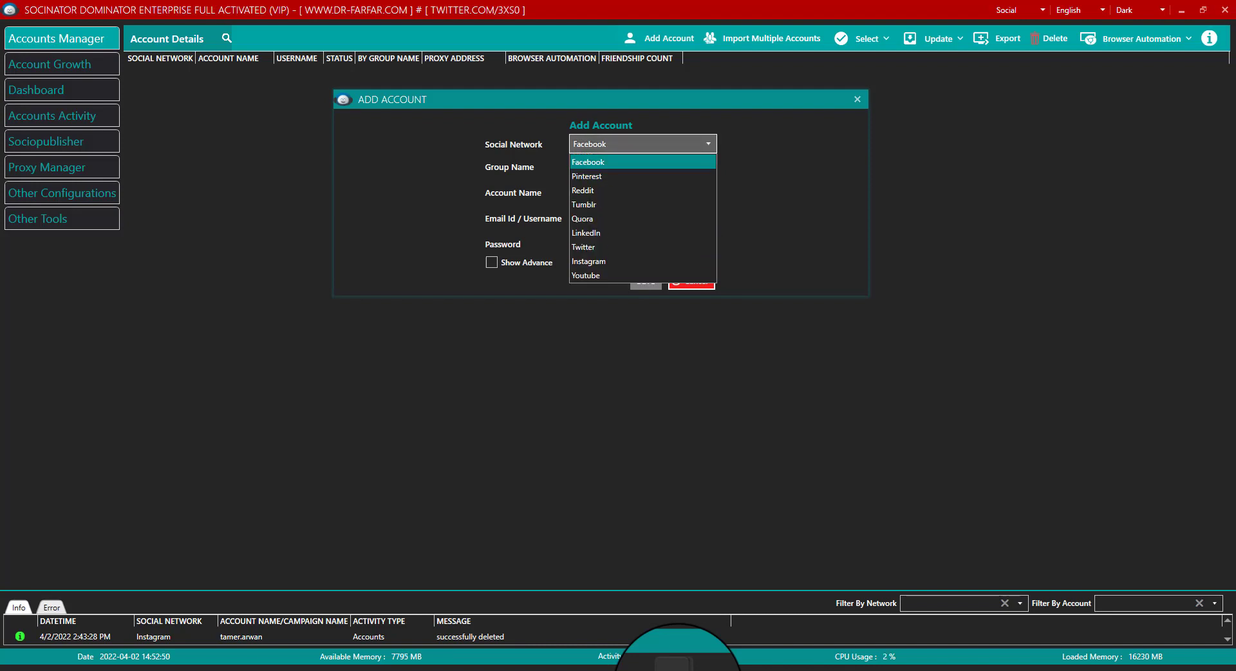
click(587, 261)
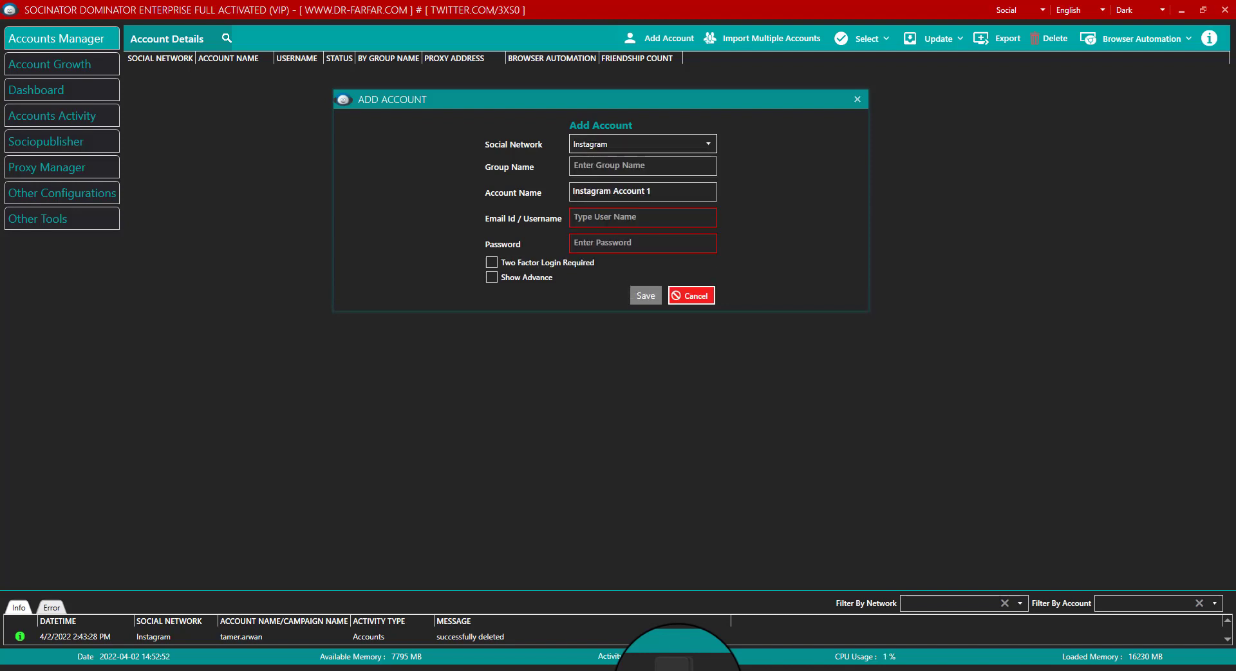
click(664, 192)
key(ctrl+a)
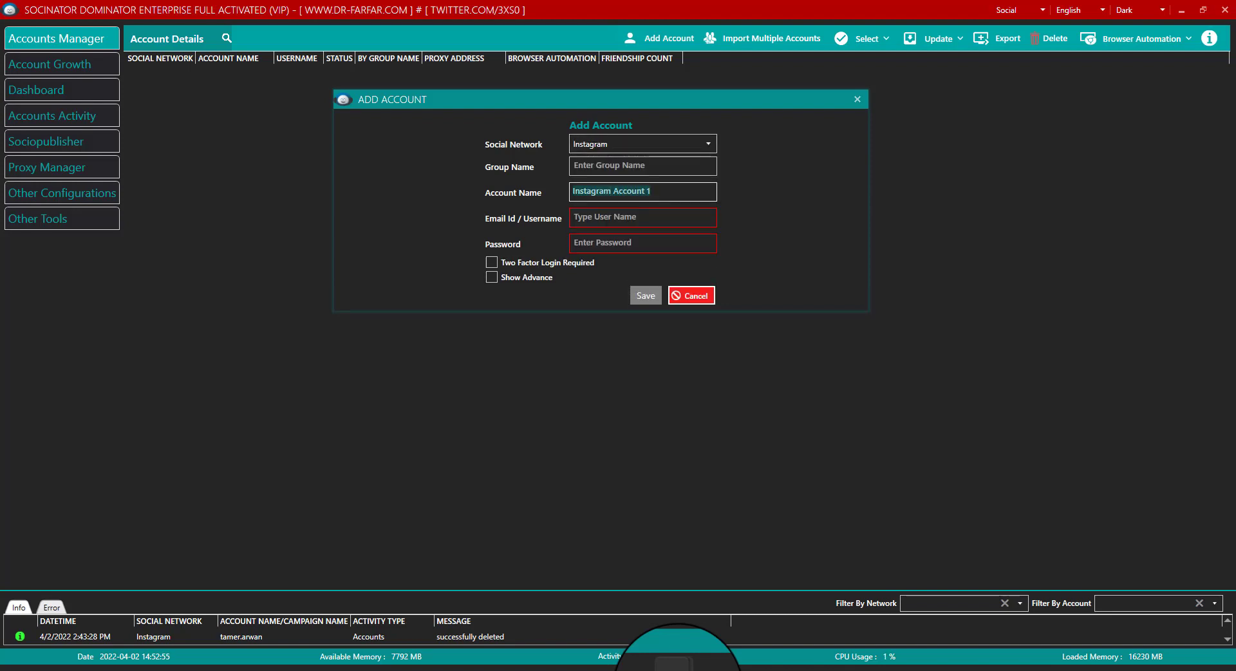
text(bot 1)
click(642, 217)
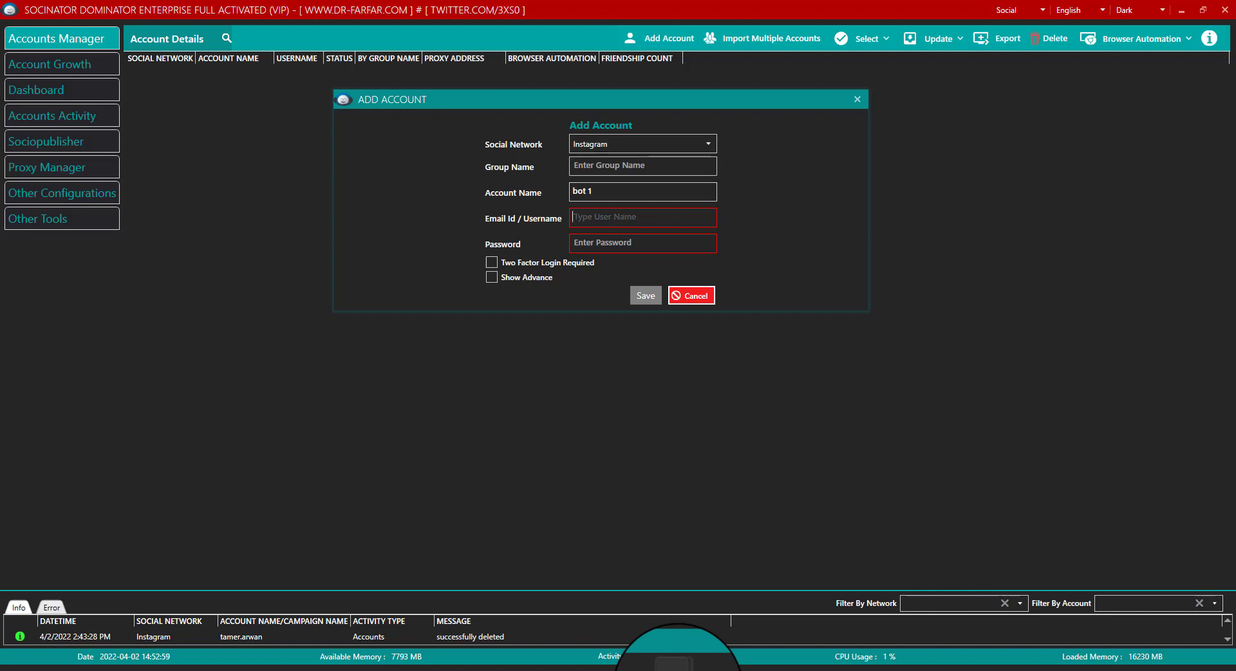
click(642, 243)
key(Escape)
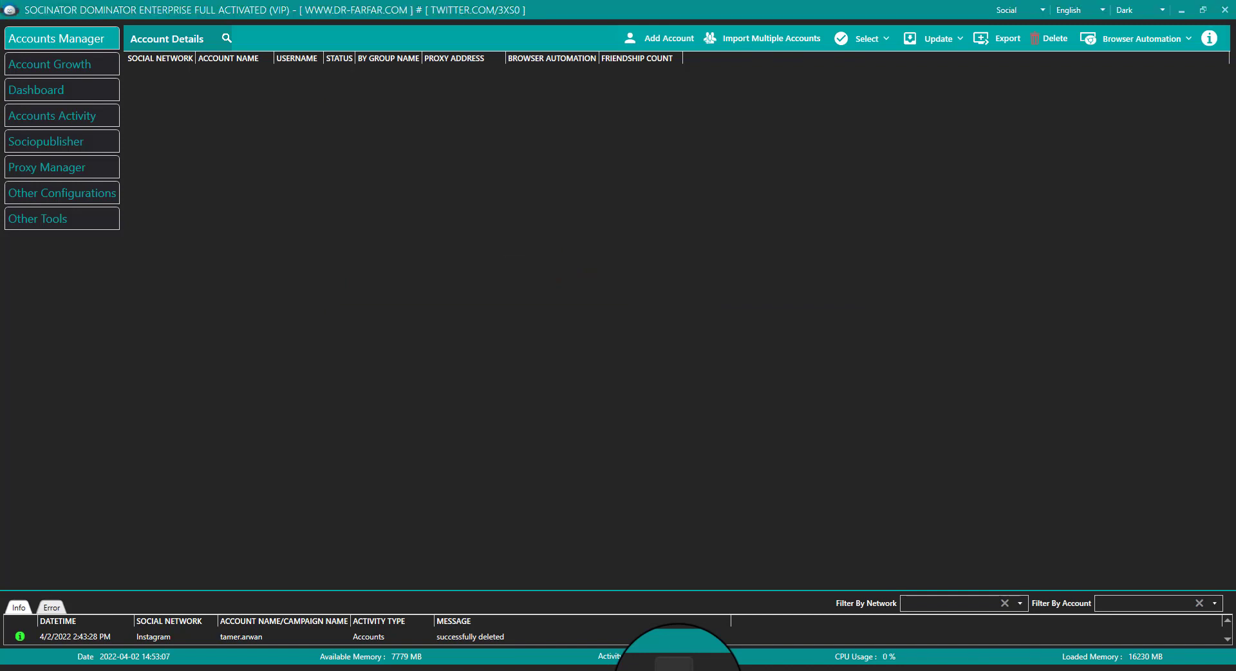
- Examine the Browser Automation options for running all account activity and leave them unchanged
click(1136, 38)
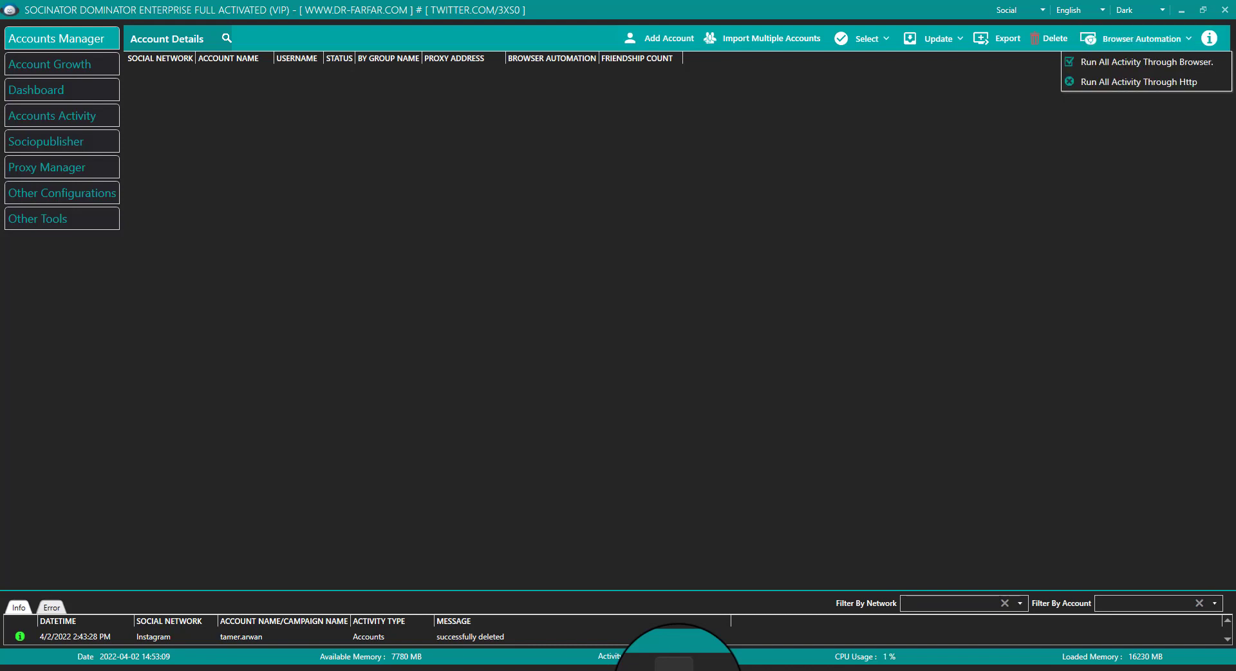
click(1137, 38)
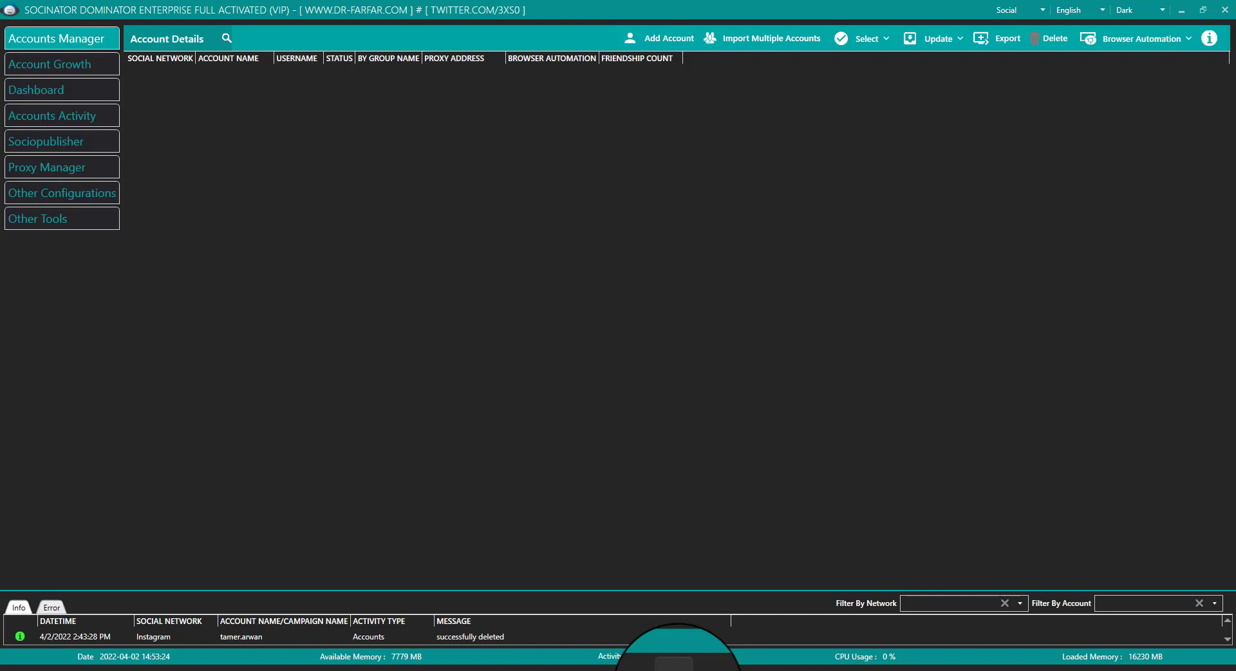
- Look through the workspace sections, including Other Configurations, Other Tools and the Dashboard's revision history, and return to the Accounts Manager
key(ctrl+Tab)
key(ctrl+Tab)
key(ctrl+Tab)
key(ctrl+Tab)
key(ctrl+Tab)
key(ctrl+Tab)
key(ctrl+Tab)
key(ctrl+Tab)
click(62, 194)
click(62, 219)
click(62, 193)
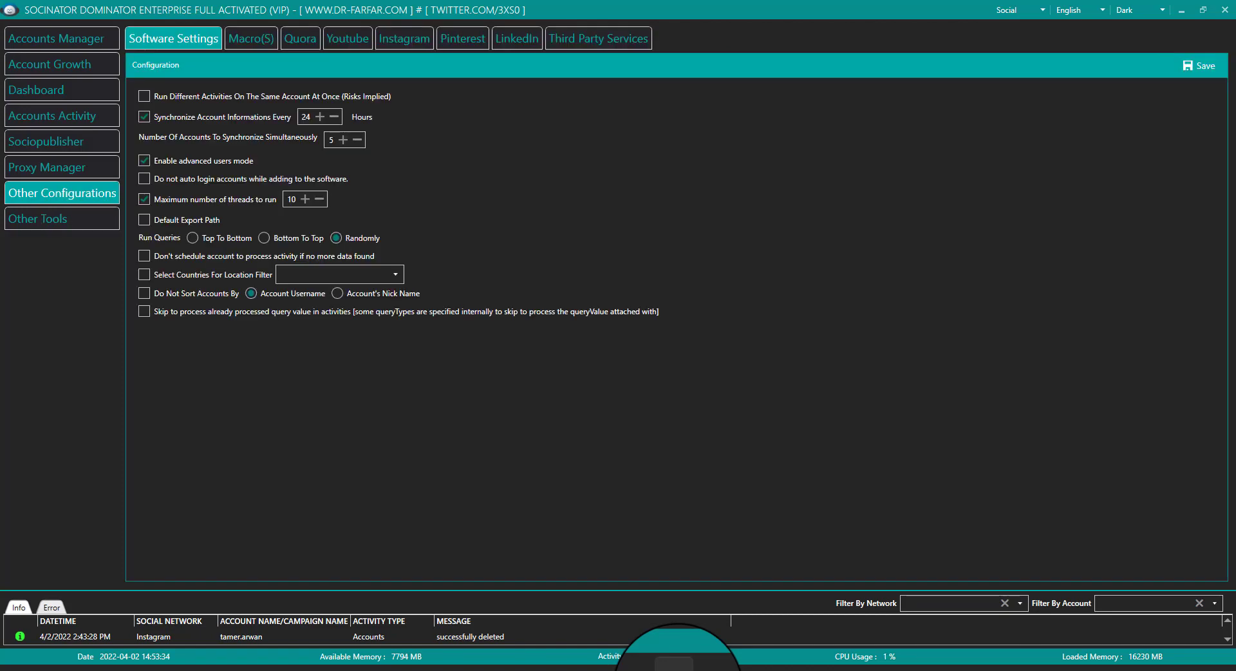
click(61, 219)
click(62, 193)
click(62, 90)
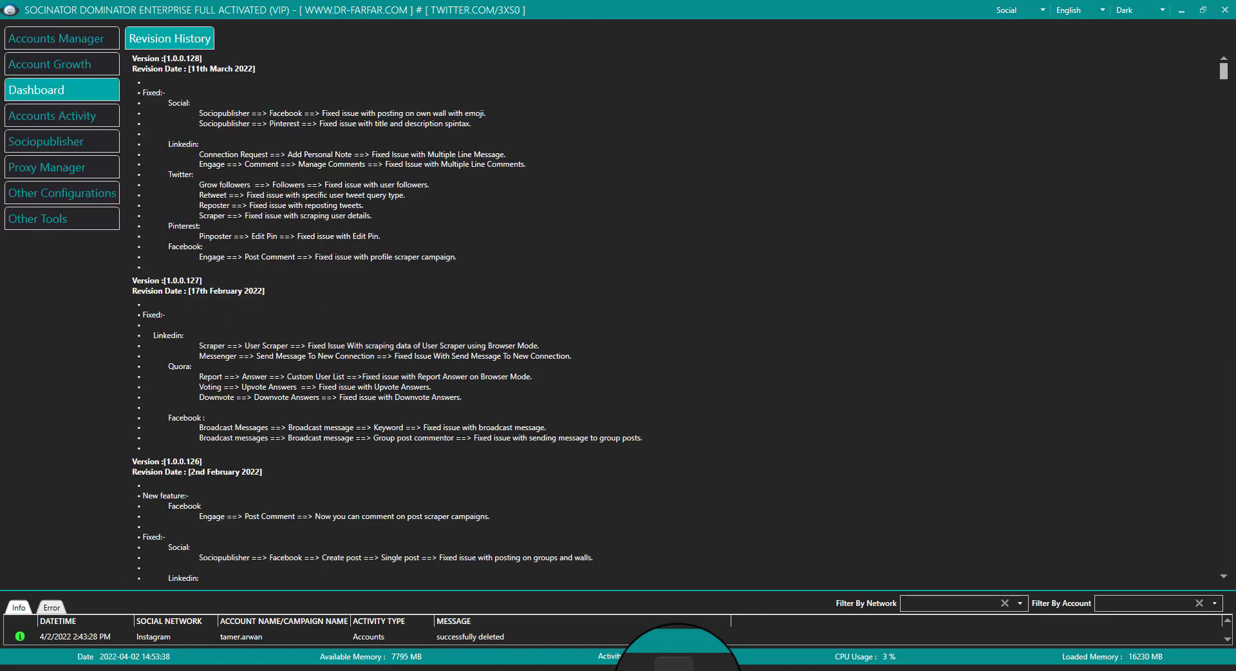
click(62, 39)
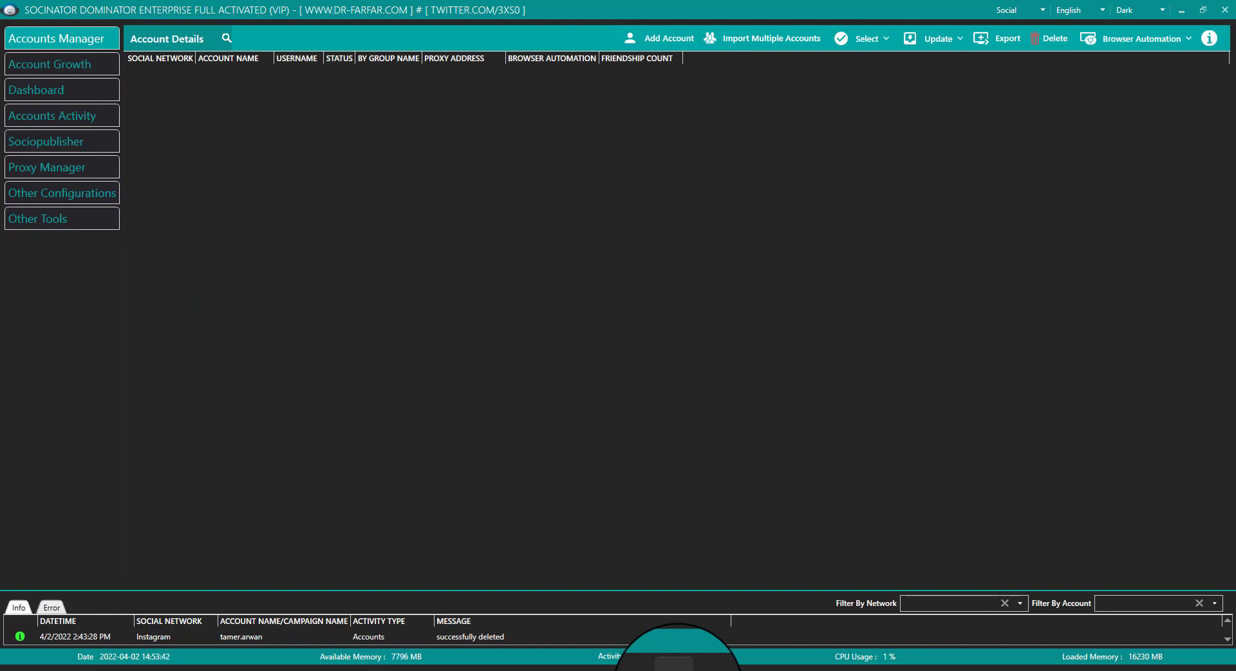
- View the account-adding and account selection options in the Accounts Manager, and try to export accounts
click(668, 38)
click(709, 410)
click(862, 38)
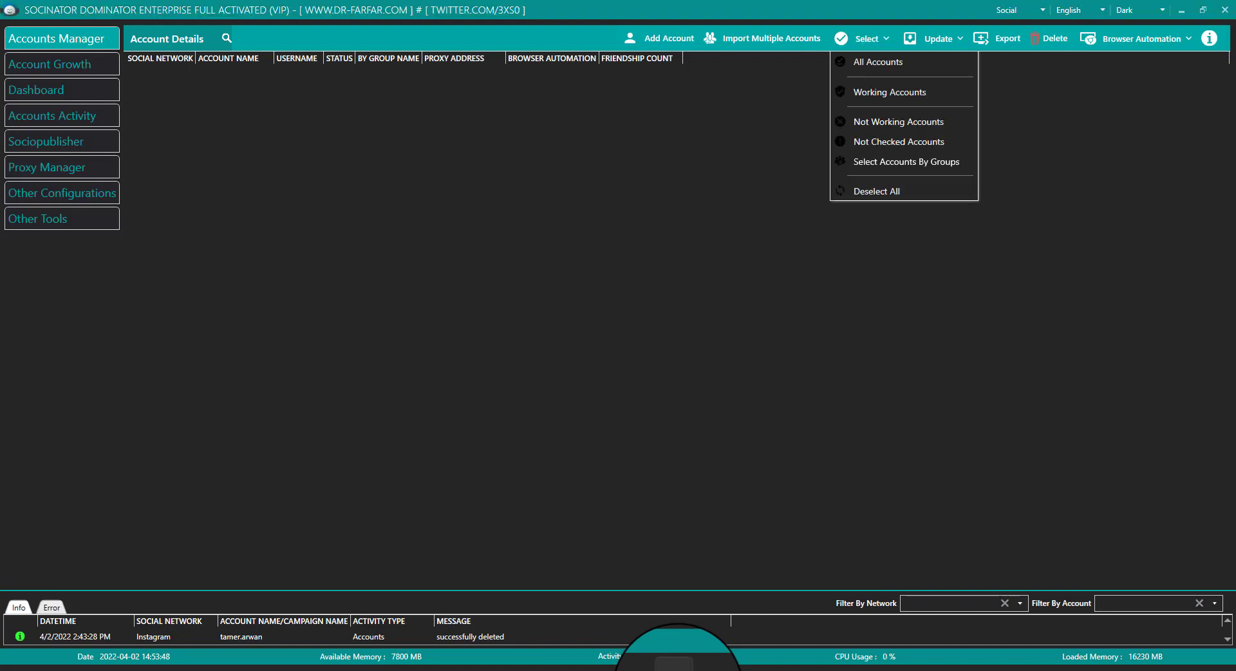
click(1007, 38)
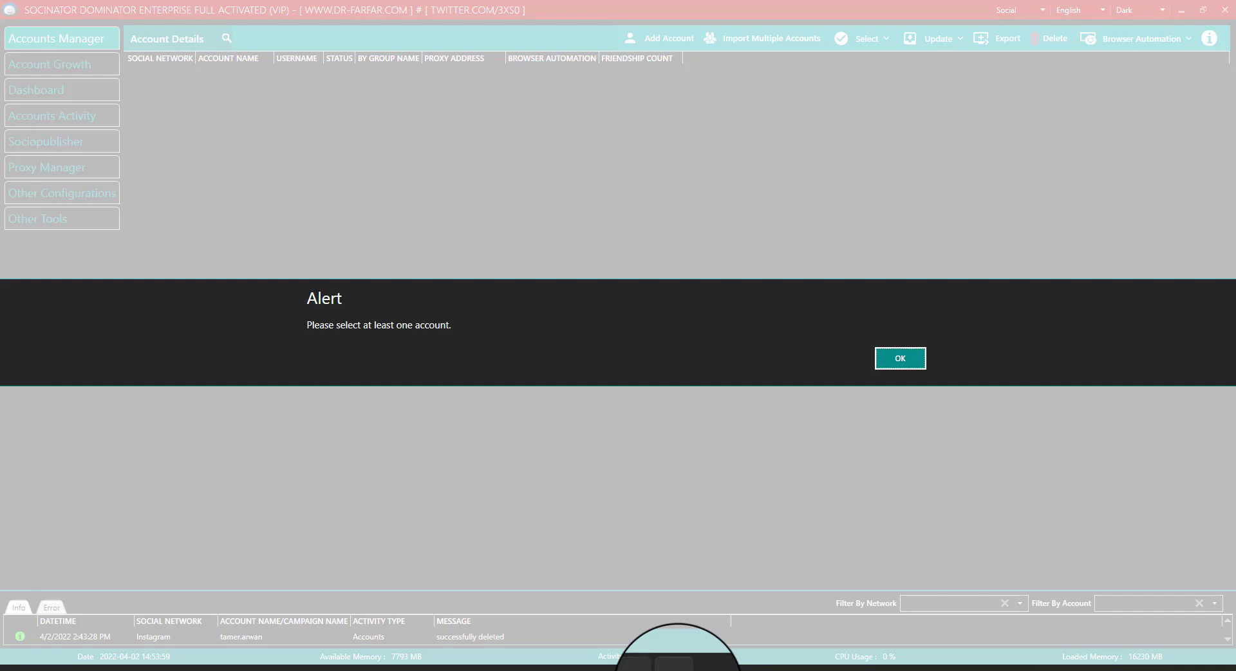
- Bring up the Pinflux window briefly, return to Socinator Dominator, and dismiss the account selection alert
click(674, 666)
drag(540, 108, 559, 183)
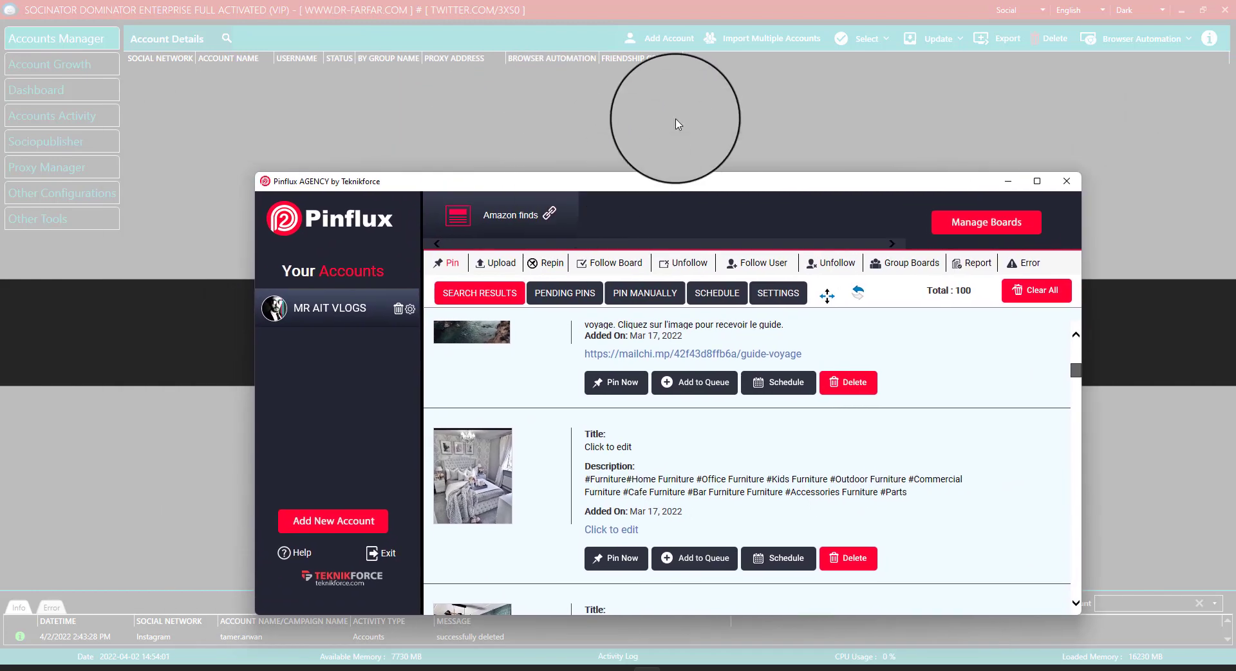
click(680, 119)
key(Return)
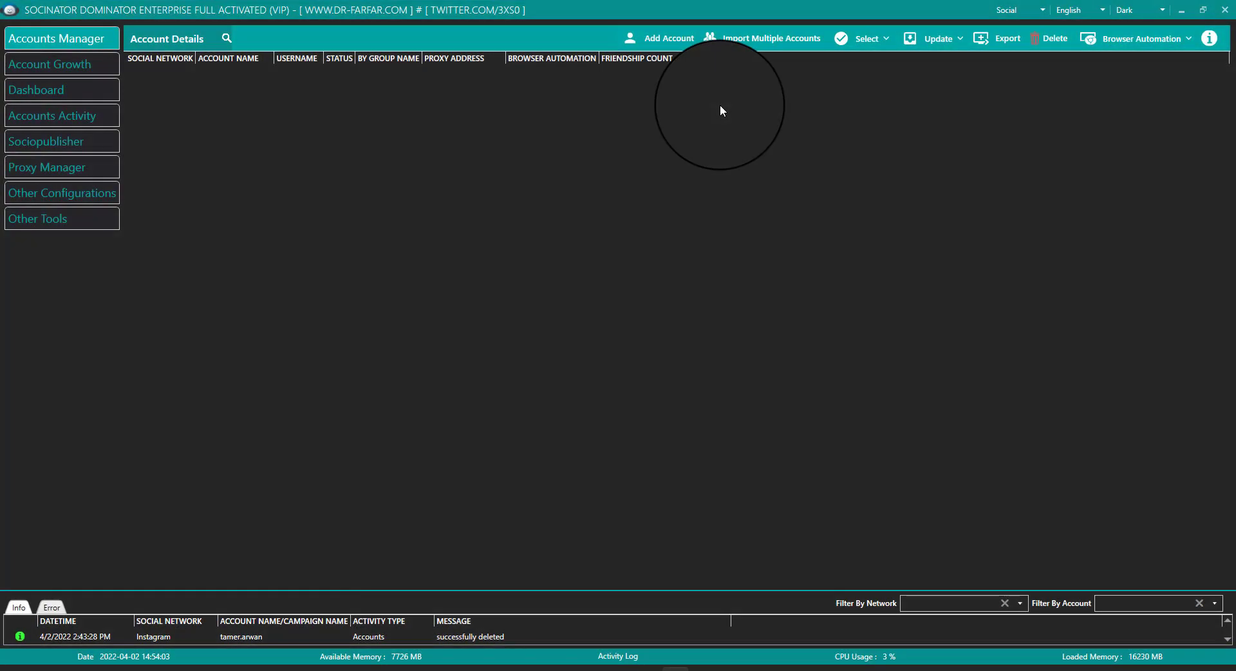